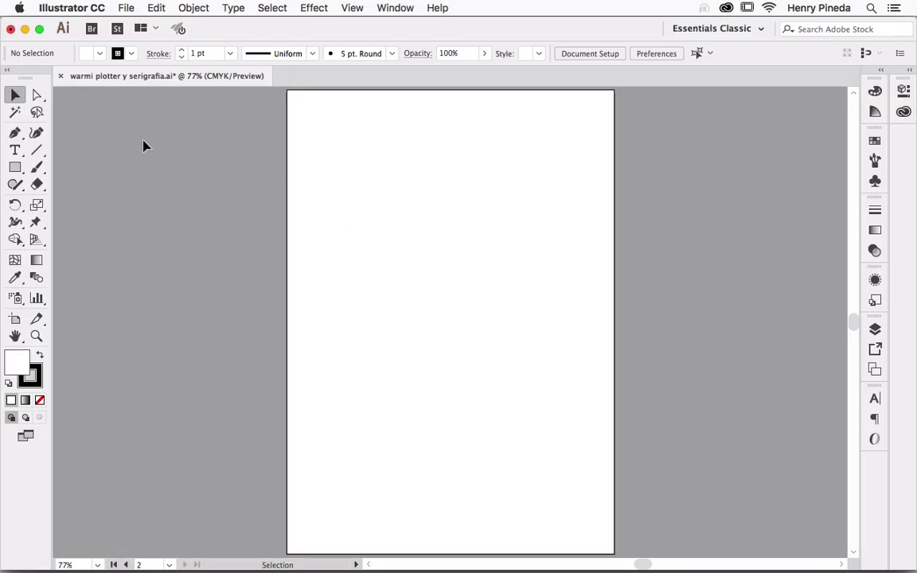
Step: Add a point-type label reading 'Serigrafia' near the artboard's top-left
{"action": "left_click", "coordinate": [14, 150]}
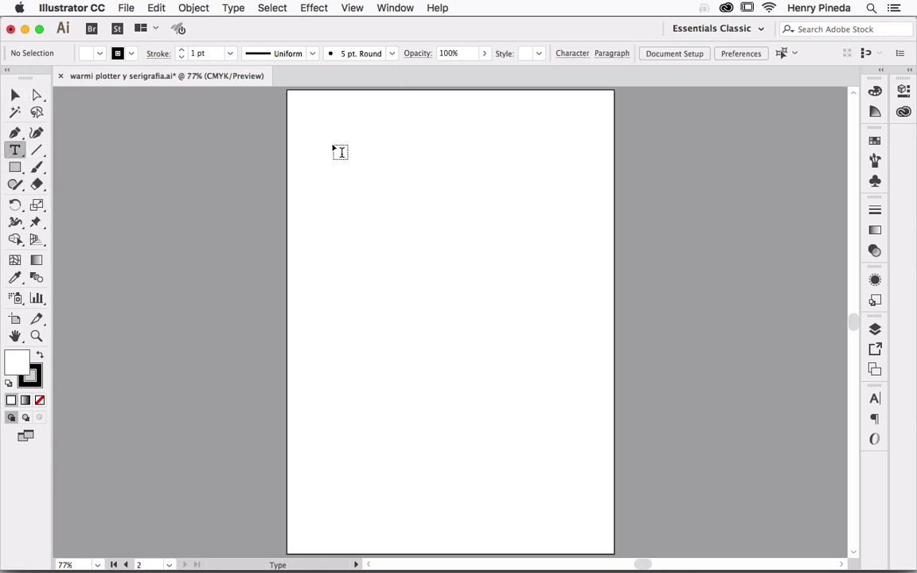
{"action": "left_click", "coordinate": [309, 145]}
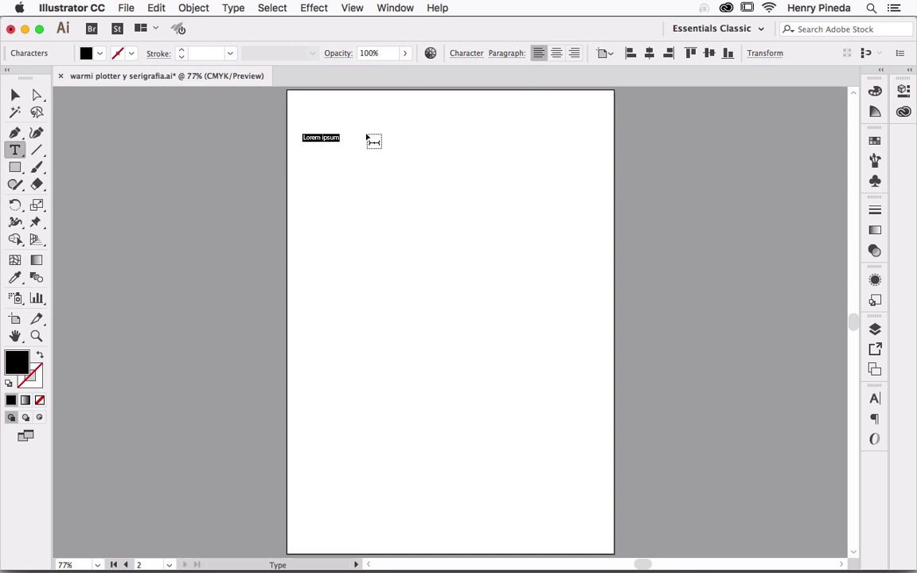
{"action": "type", "text": "s"}
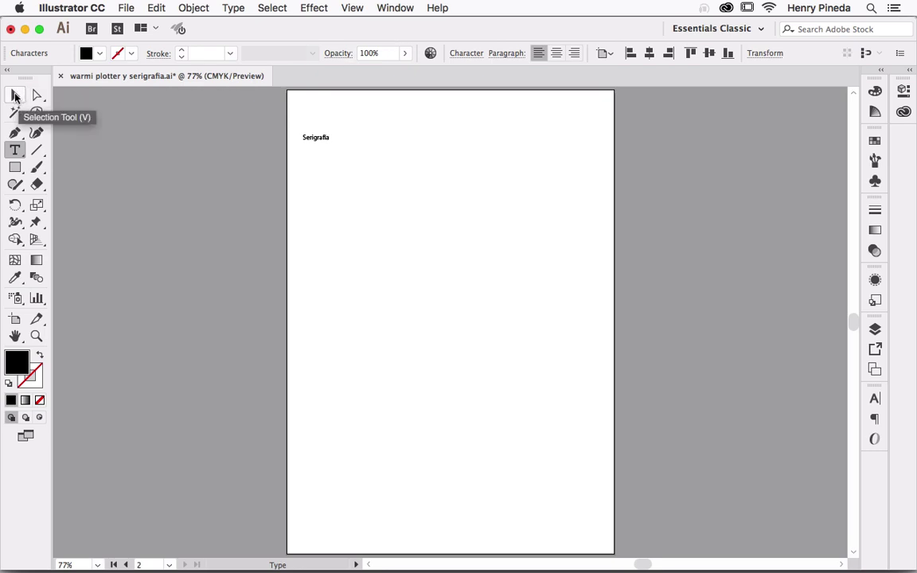
Step: Scale the Serigrafía label up to roughly 48.56 × 13.43 mm
{"action": "left_click", "coordinate": [16, 96]}
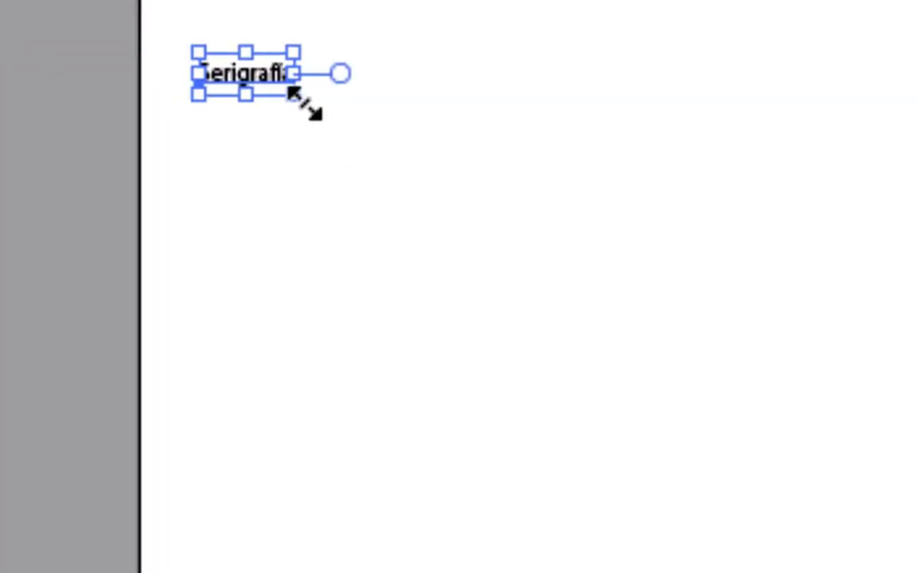
{"action": "left_click_drag", "start_coordinate": [305, 104], "coordinate": [708, 326]}
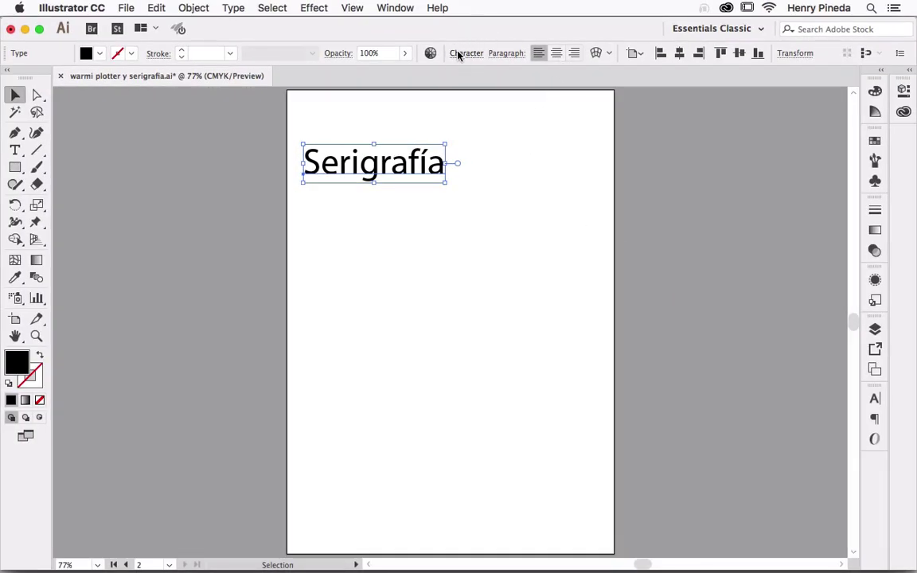
Step: Set the title's font to Back to Black Demo at 139 pt
{"action": "left_click", "coordinate": [458, 53]}
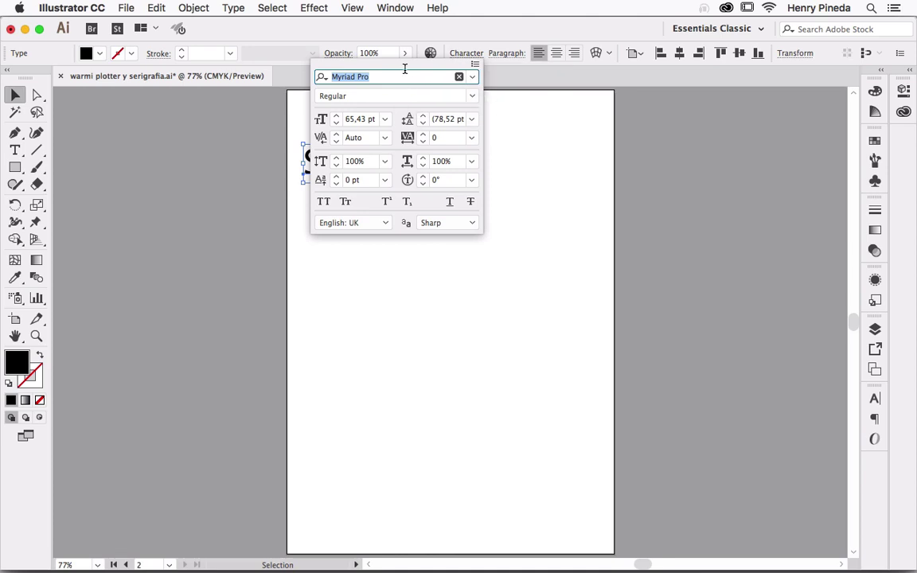
{"action": "type", "text": "bac"}
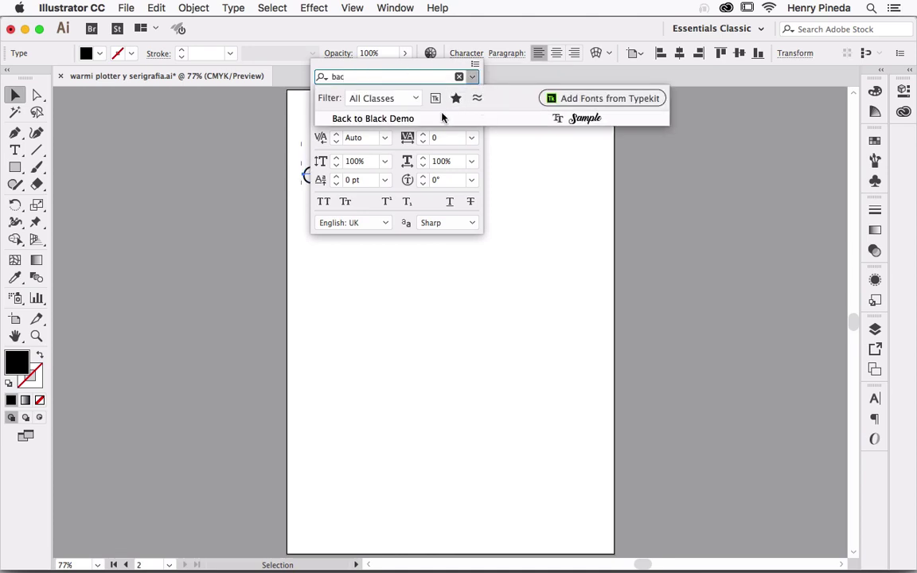
{"action": "left_click", "coordinate": [374, 120]}
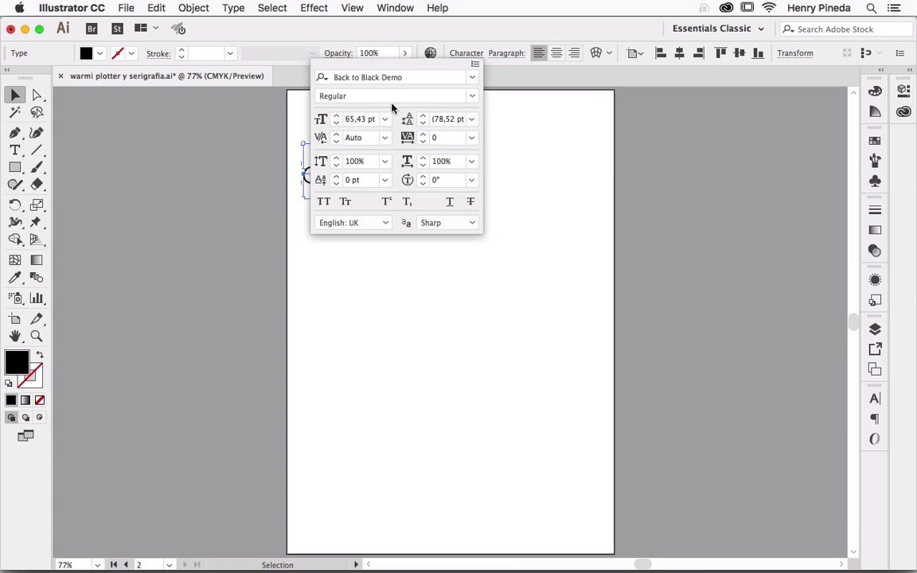
{"action": "left_click", "coordinate": [367, 119]}
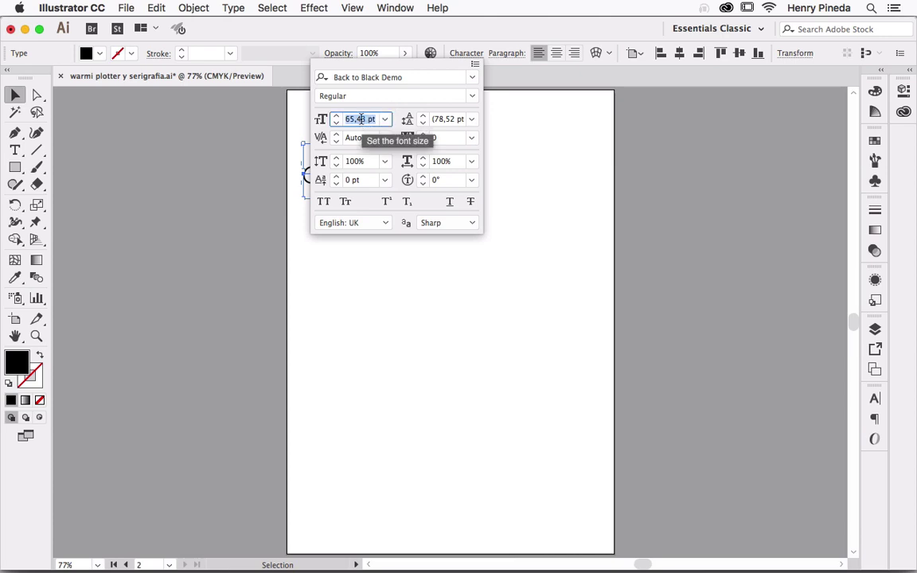
{"action": "type", "text": "139"}
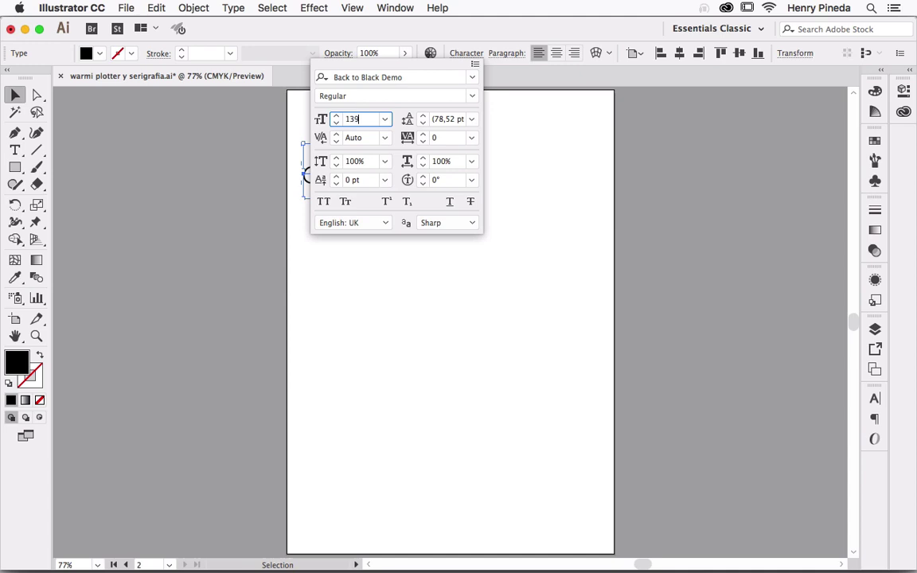
{"action": "key", "text": "Return"}
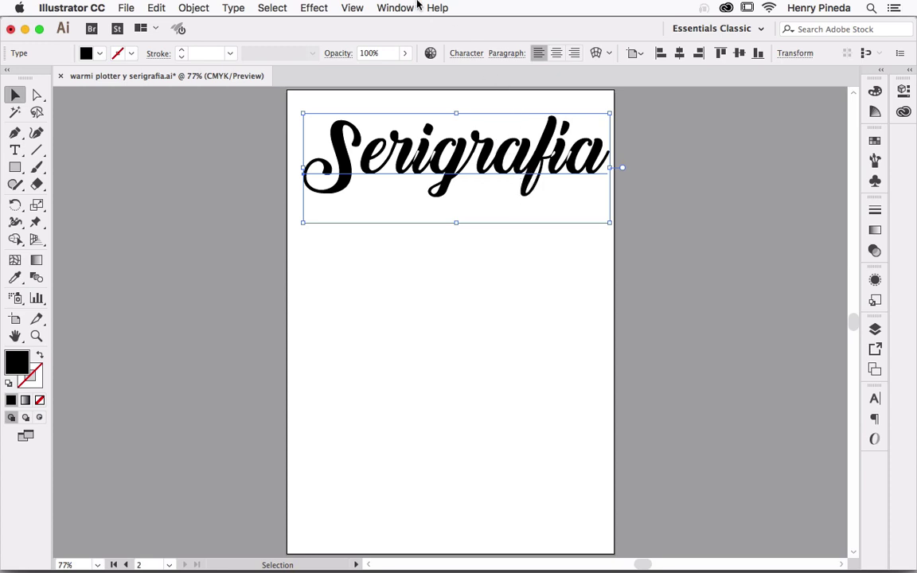
Step: Open the Appearance panel and add a red fill to the Serigrafia title
{"action": "left_click", "coordinate": [390, 7]}
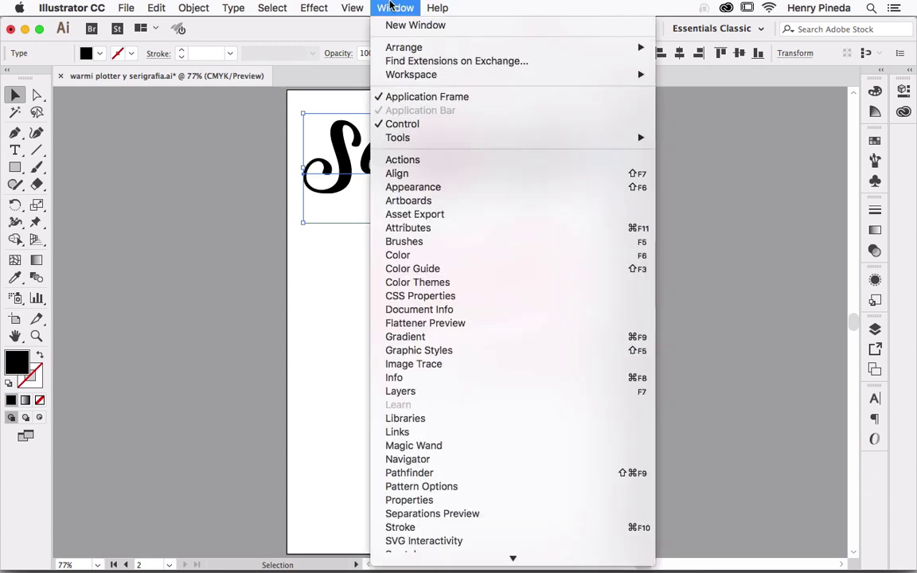
{"action": "left_click", "coordinate": [398, 187]}
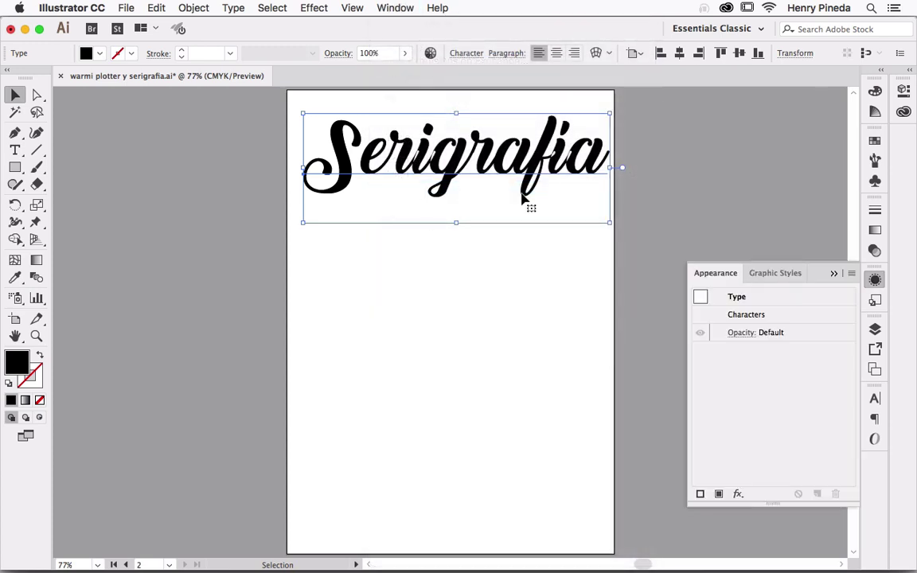
{"action": "left_click_drag", "start_coordinate": [774, 507], "coordinate": [768, 416]}
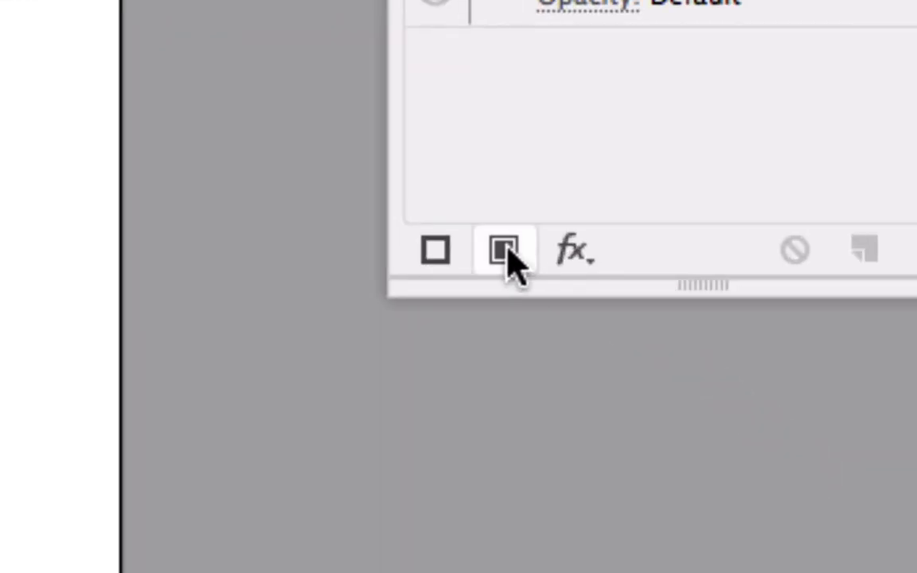
{"action": "left_click", "coordinate": [506, 250]}
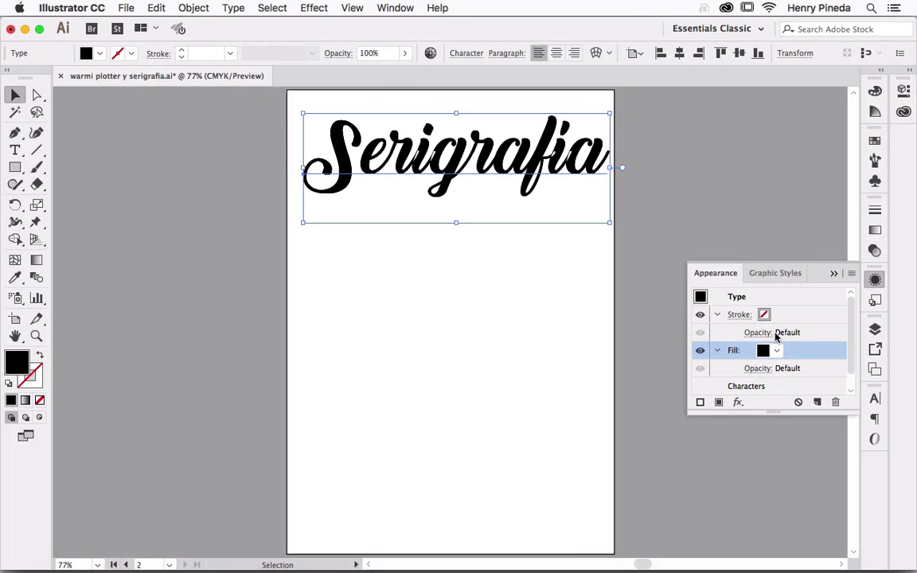
{"action": "left_click", "coordinate": [777, 351]}
{"action": "left_click", "coordinate": [666, 377]}
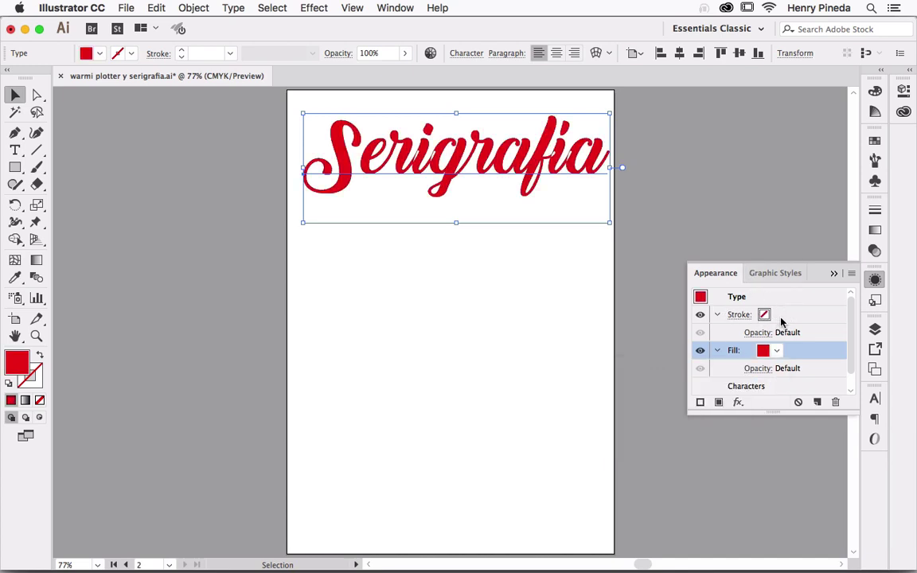
{"action": "left_click", "coordinate": [785, 318]}
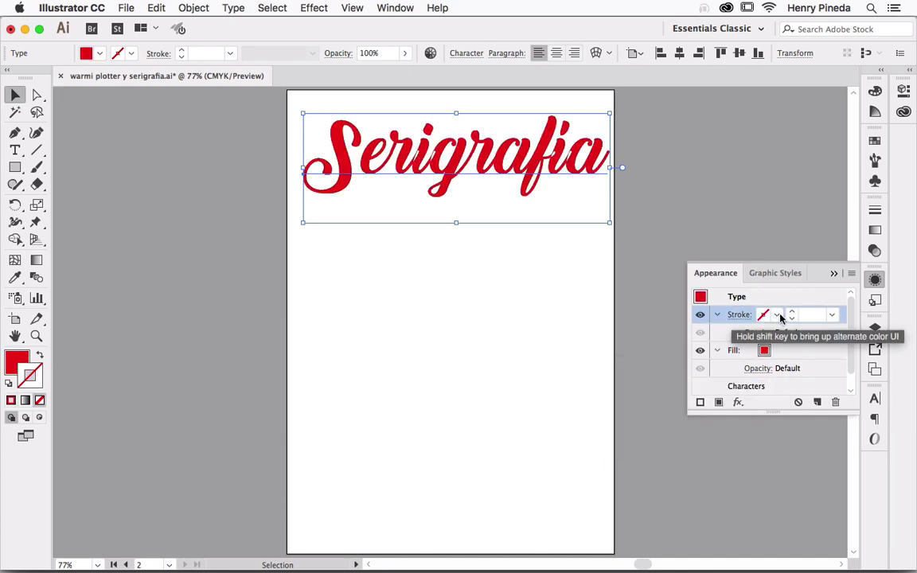
Step: Give the title's stroke a white colour and 10 pt weight
{"action": "left_click", "coordinate": [778, 318]}
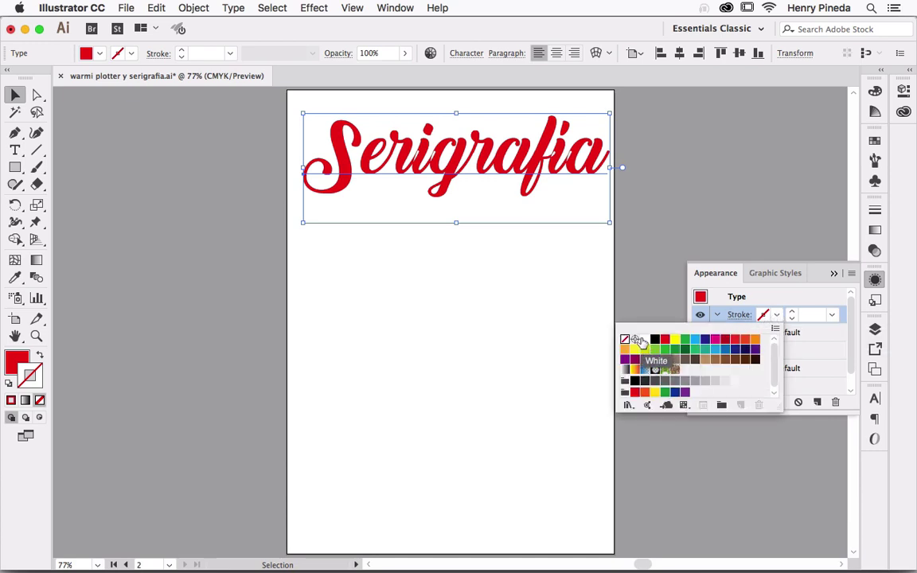
{"action": "left_click", "coordinate": [645, 339]}
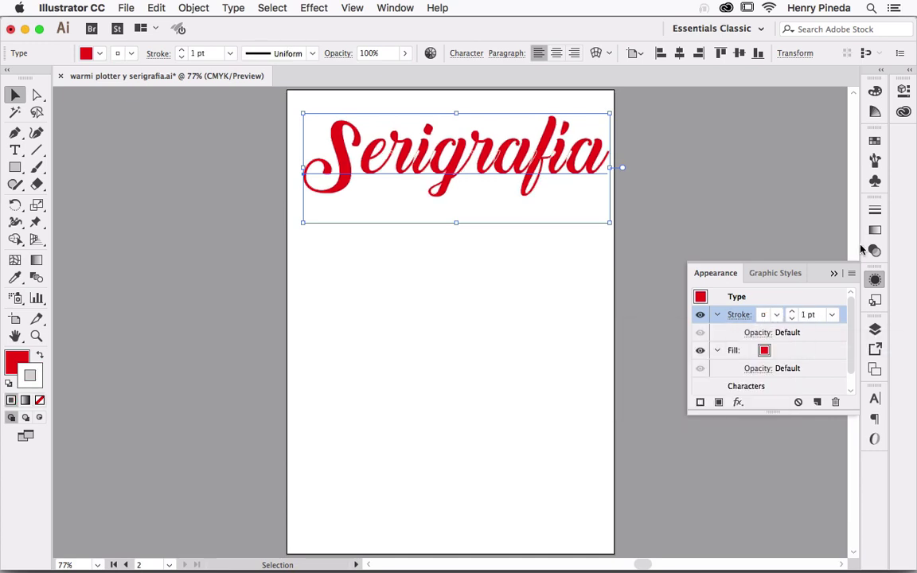
{"action": "left_click", "coordinate": [831, 315]}
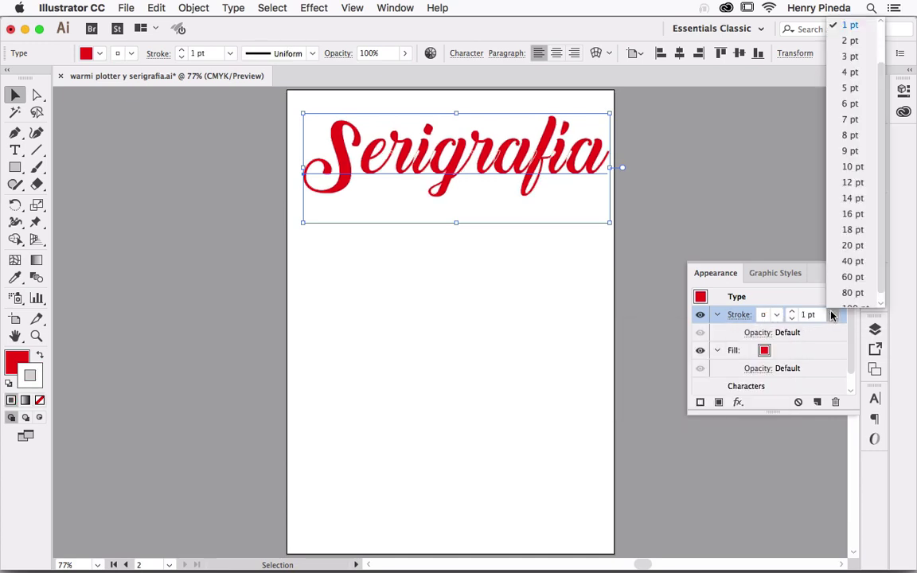
{"action": "left_click", "coordinate": [855, 173]}
Step: Move the white stroke beneath the red fill in the Appearance list
{"action": "left_click_drag", "start_coordinate": [770, 413], "coordinate": [770, 457]}
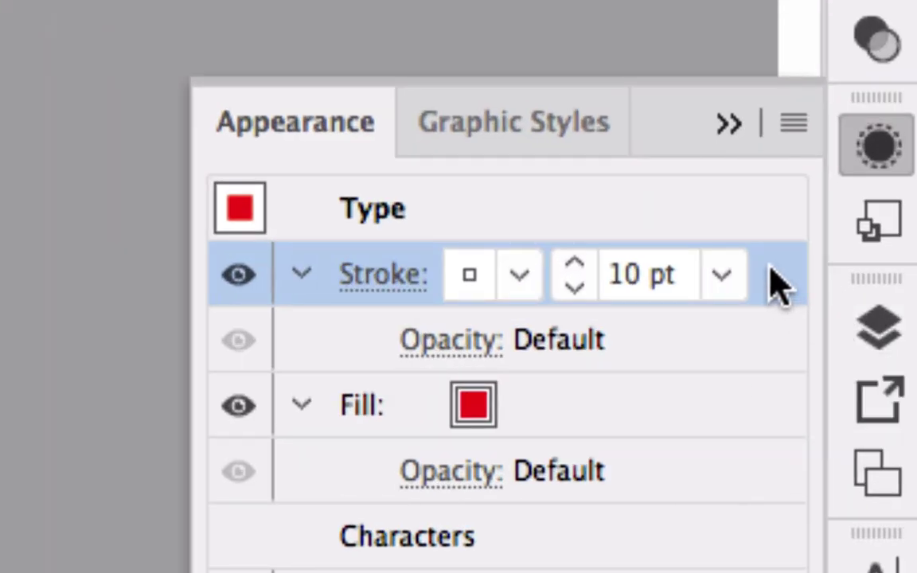
{"action": "left_click_drag", "start_coordinate": [776, 282], "coordinate": [705, 503]}
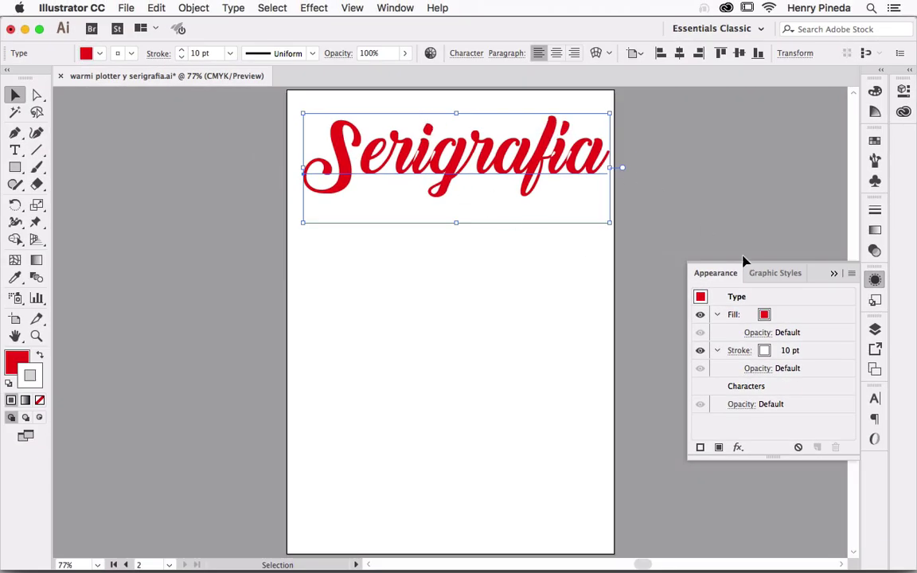
{"action": "left_click", "coordinate": [815, 353]}
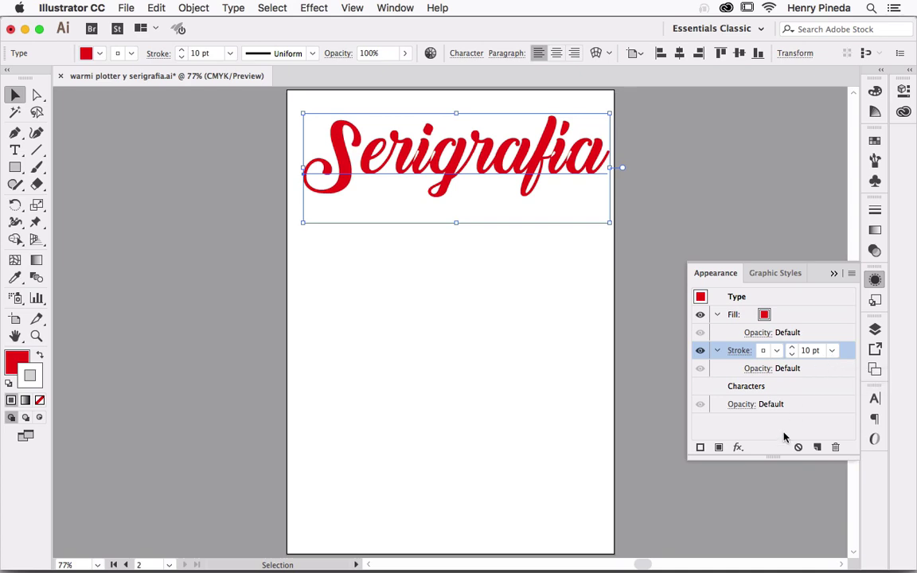
{"action": "left_click_drag", "start_coordinate": [771, 456], "coordinate": [766, 467]}
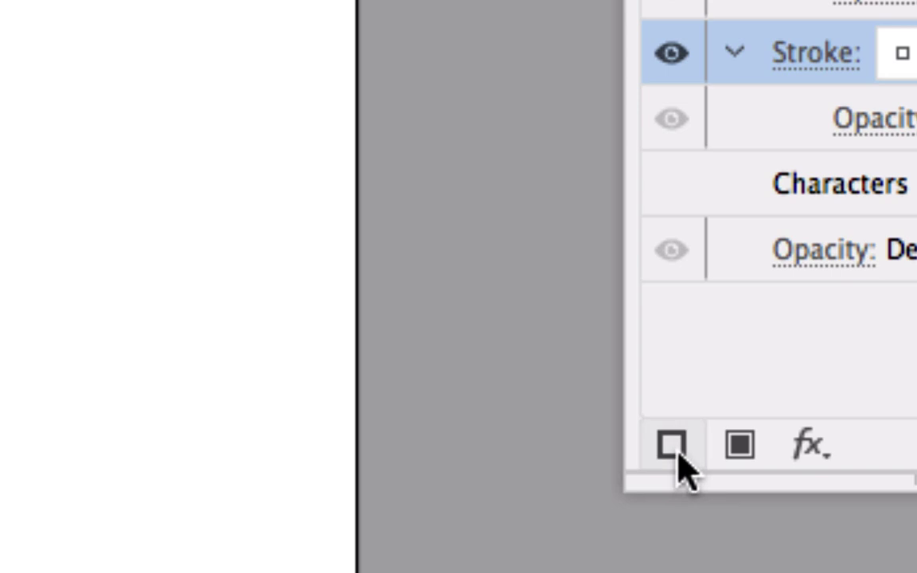
Step: Add a second 20 pt black stroke as an outer border around Serigrafia
{"action": "left_click", "coordinate": [673, 447]}
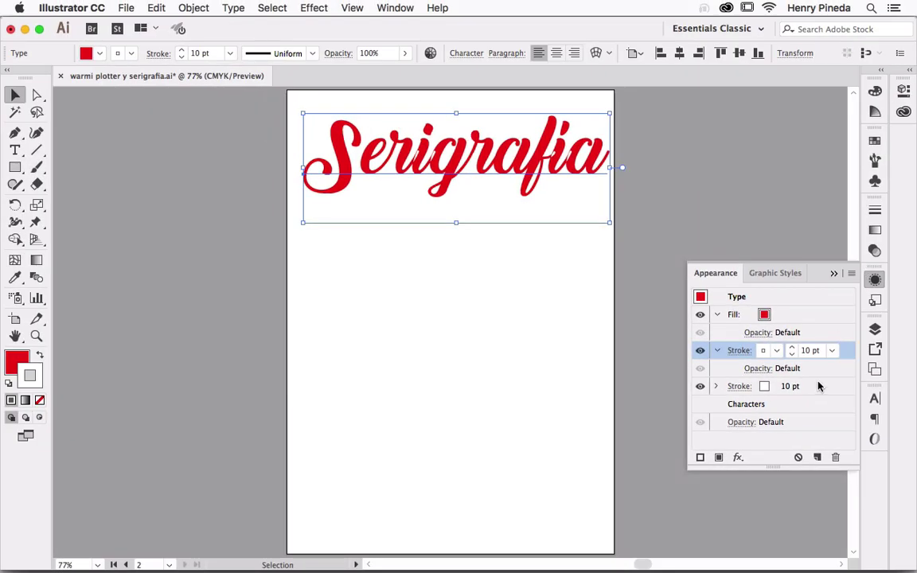
{"action": "left_click", "coordinate": [818, 386]}
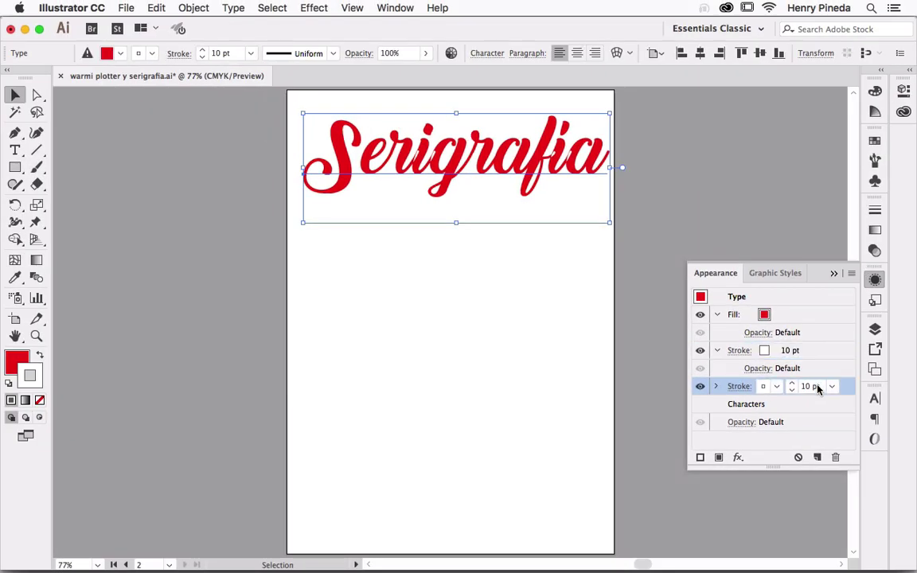
{"action": "left_click", "coordinate": [830, 386]}
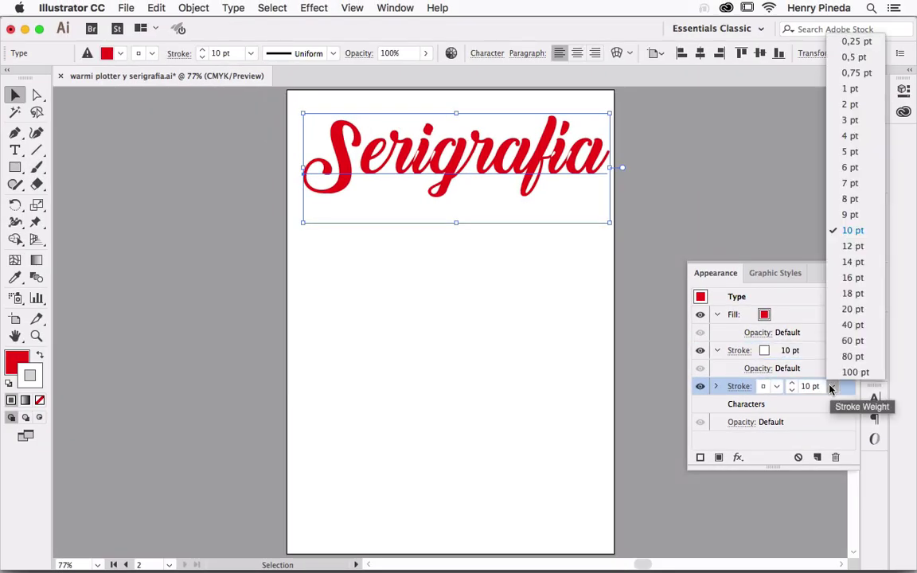
{"action": "left_click", "coordinate": [853, 309]}
{"action": "left_click", "coordinate": [777, 387]}
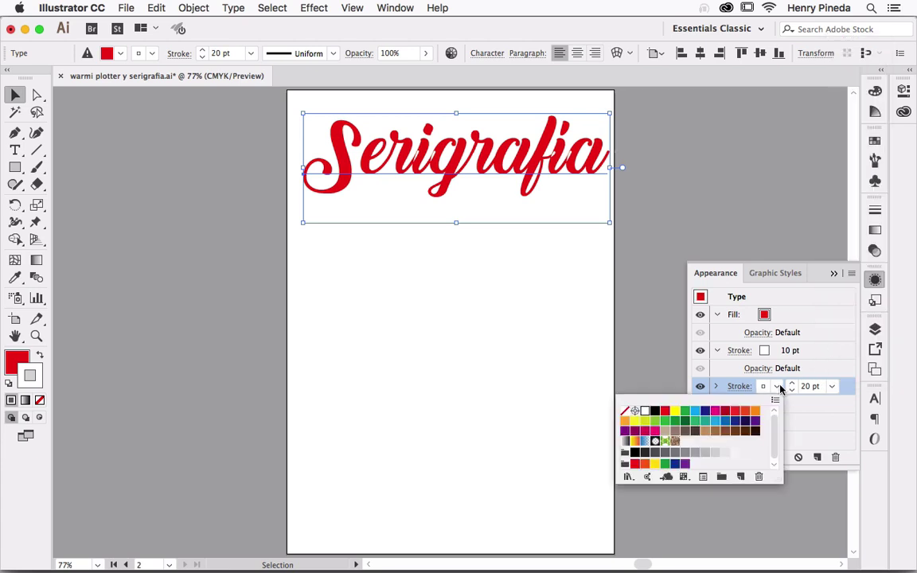
{"action": "left_click", "coordinate": [654, 411]}
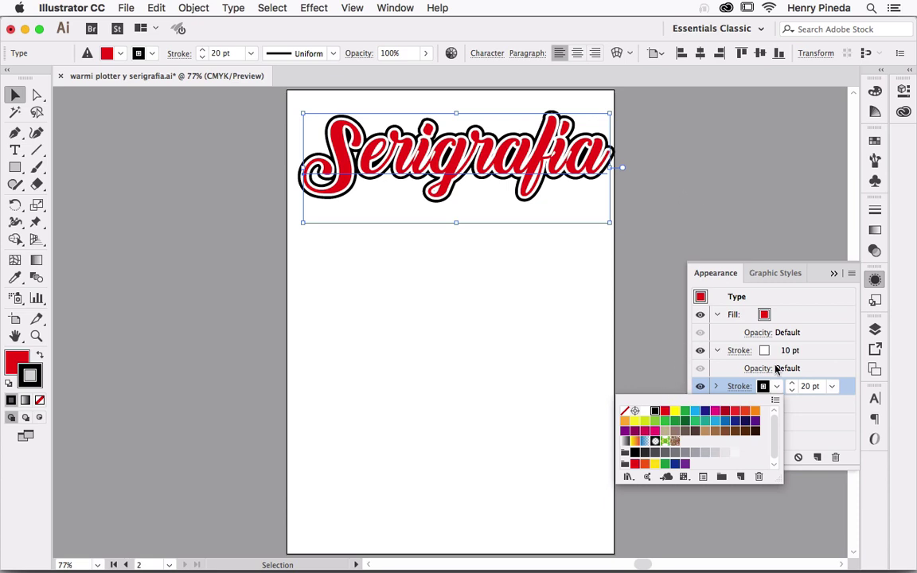
{"action": "left_click", "coordinate": [781, 220]}
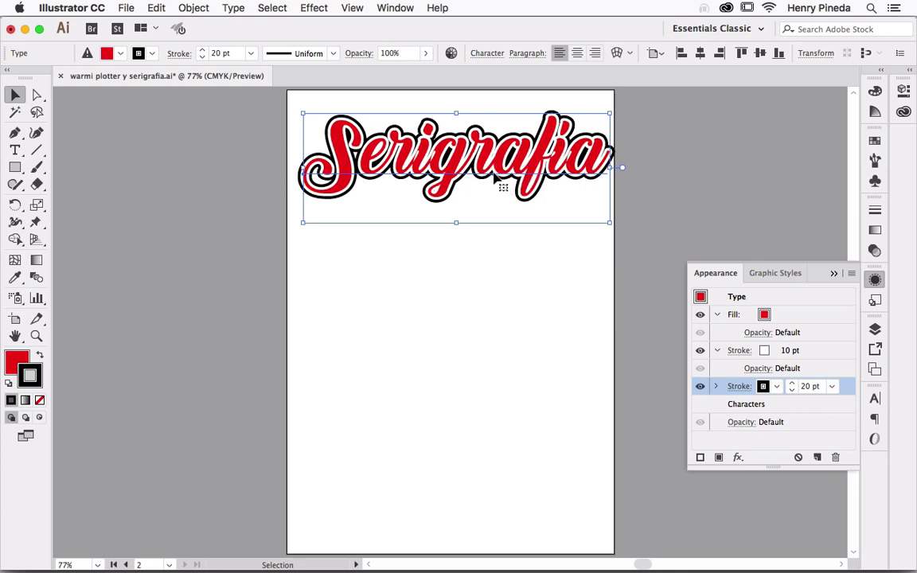
Step: Duplicate the title downward into stacked copies, then select and zoom in on the second copy
{"action": "mouse_move", "coordinate": [490, 184]}
{"action": "left_mouse_down"}
{"action": "mouse_move", "coordinate": [477, 275]}
{"action": "mouse_move", "coordinate": [500, 271]}
{"action": "left_mouse_up"}
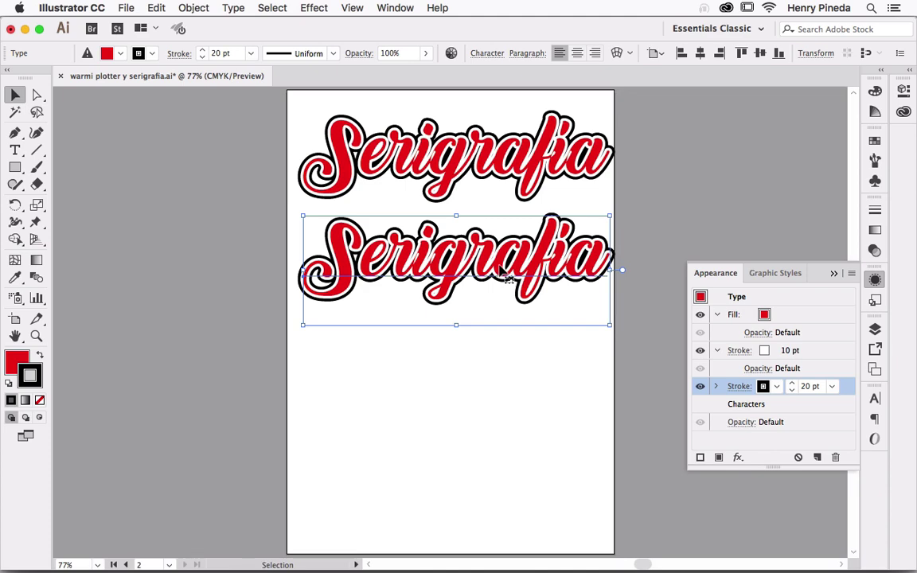
{"action": "key", "text": "ctrl+d"}
{"action": "key", "text": "ctrl+d"}
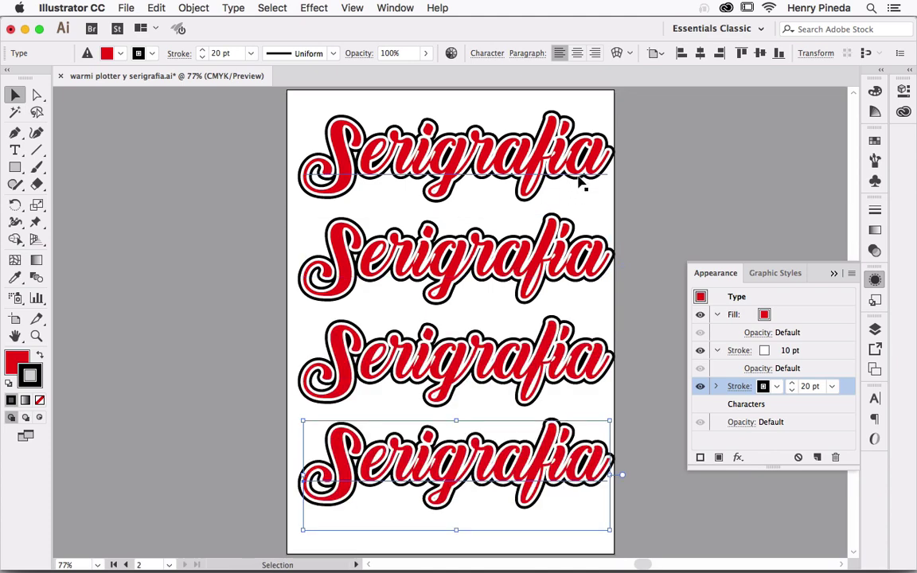
{"action": "left_click", "coordinate": [498, 229]}
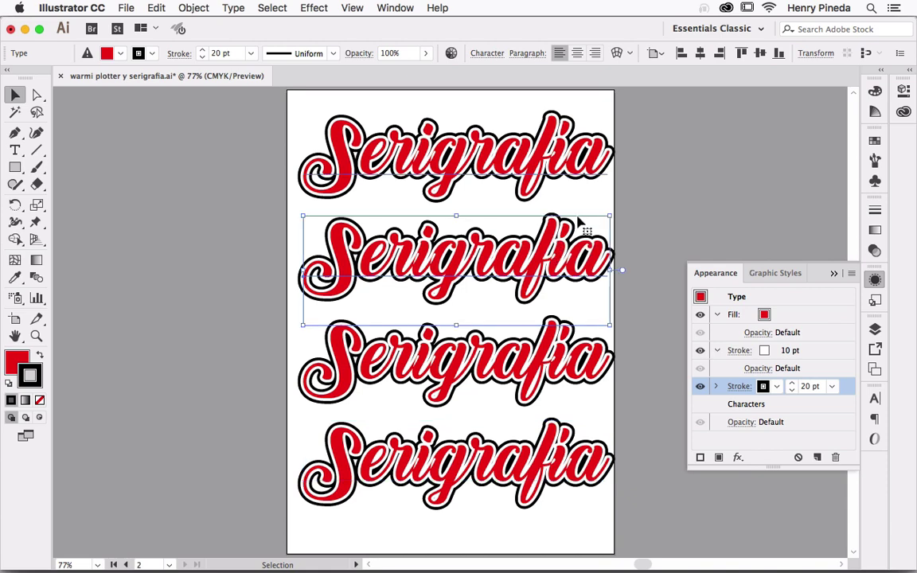
{"action": "key", "text": "z"}
{"action": "left_click_drag", "start_coordinate": [416, 190], "coordinate": [675, 475]}
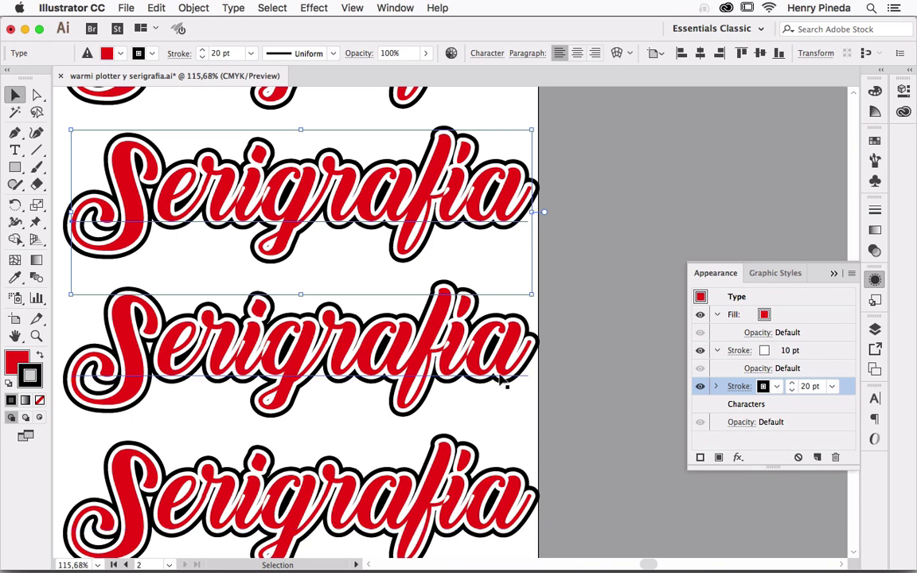
Step: Detach the Appearance panel into a taller floating panel beside the artboard
{"action": "left_click_drag", "start_coordinate": [709, 272], "coordinate": [576, 140]}
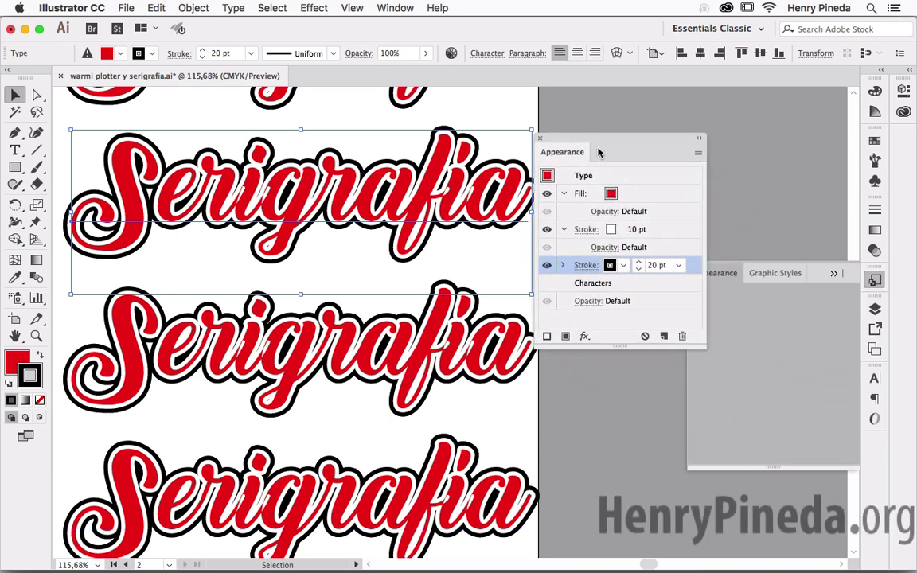
{"action": "left_click_drag", "start_coordinate": [617, 345], "coordinate": [618, 381]}
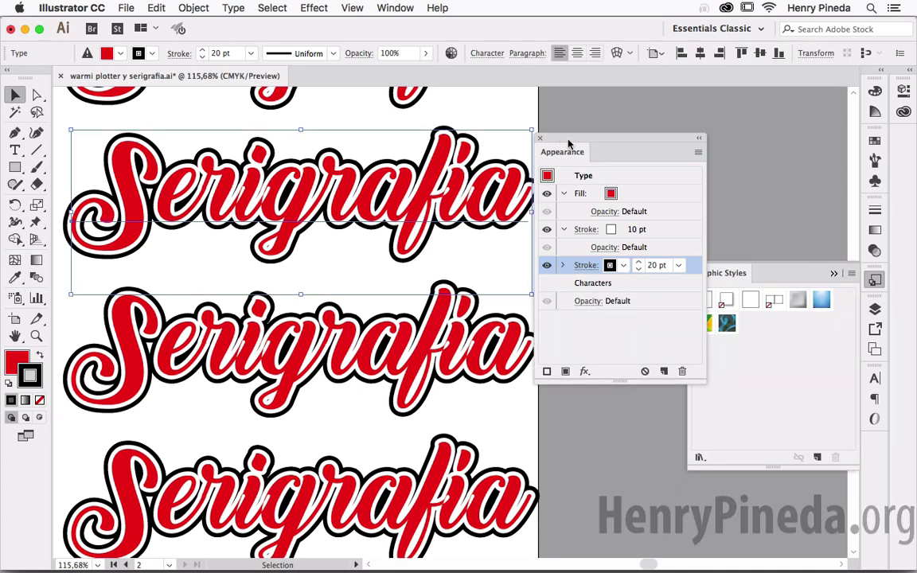
{"action": "left_click_drag", "start_coordinate": [571, 140], "coordinate": [597, 147]}
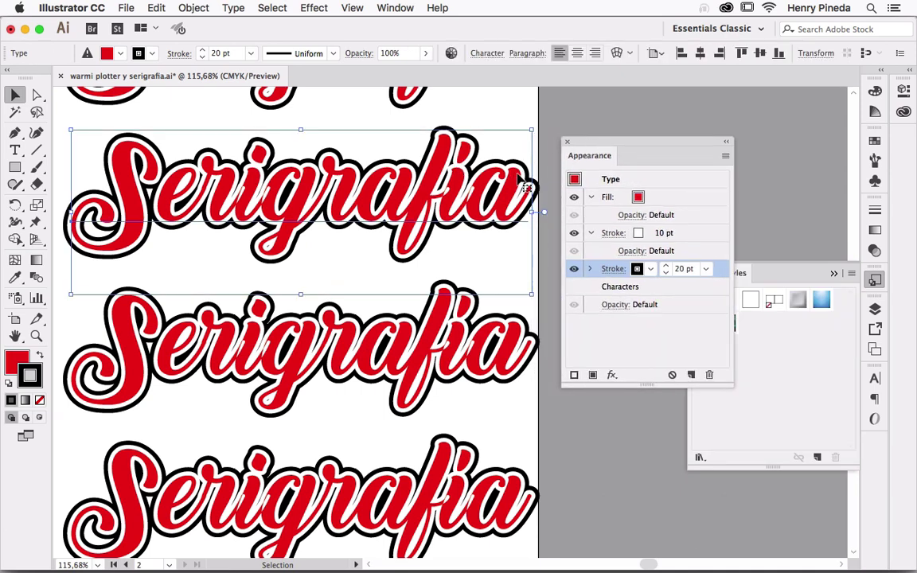
Step: Make the second copy's fill black and hide both its 10 pt and 20 pt strokes
{"action": "left_click", "coordinate": [666, 197]}
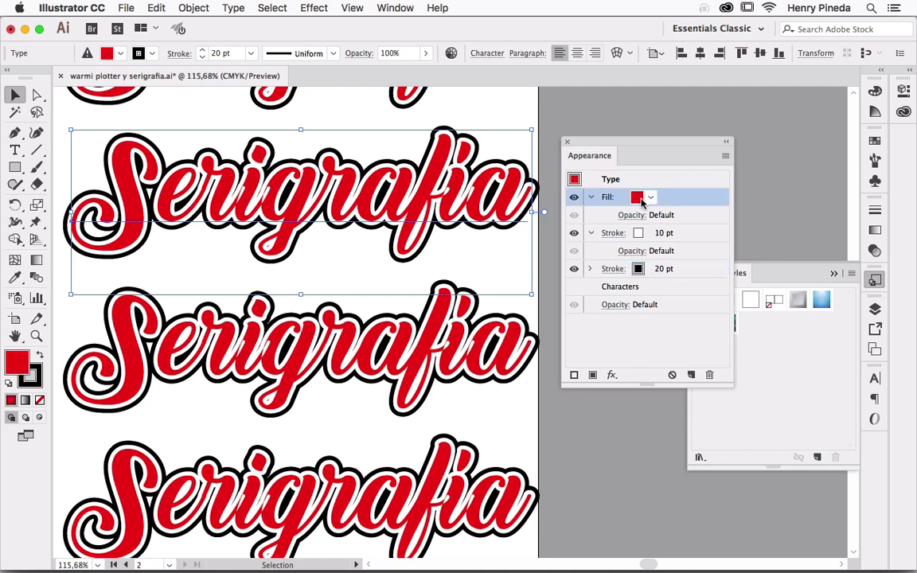
{"action": "left_click", "coordinate": [649, 197]}
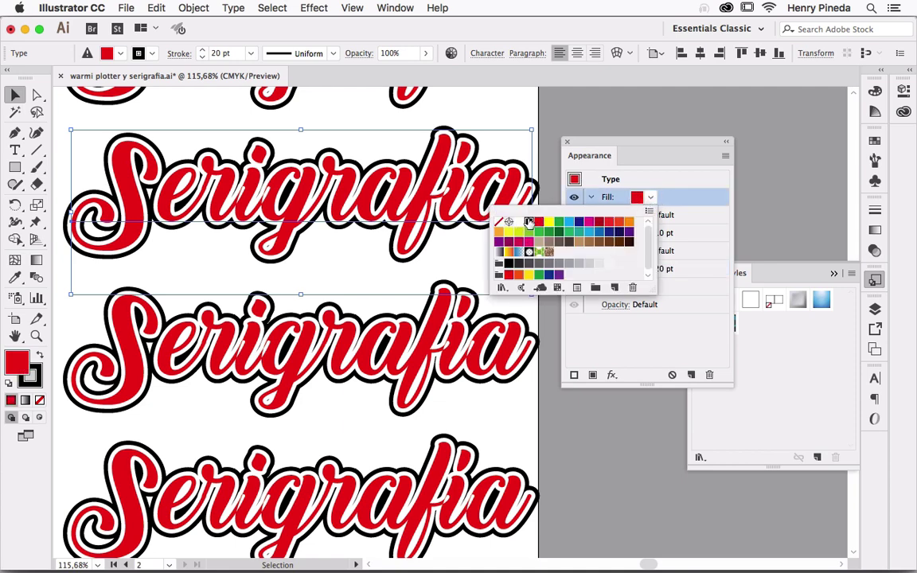
{"action": "left_click", "coordinate": [529, 222]}
{"action": "left_click", "coordinate": [606, 146]}
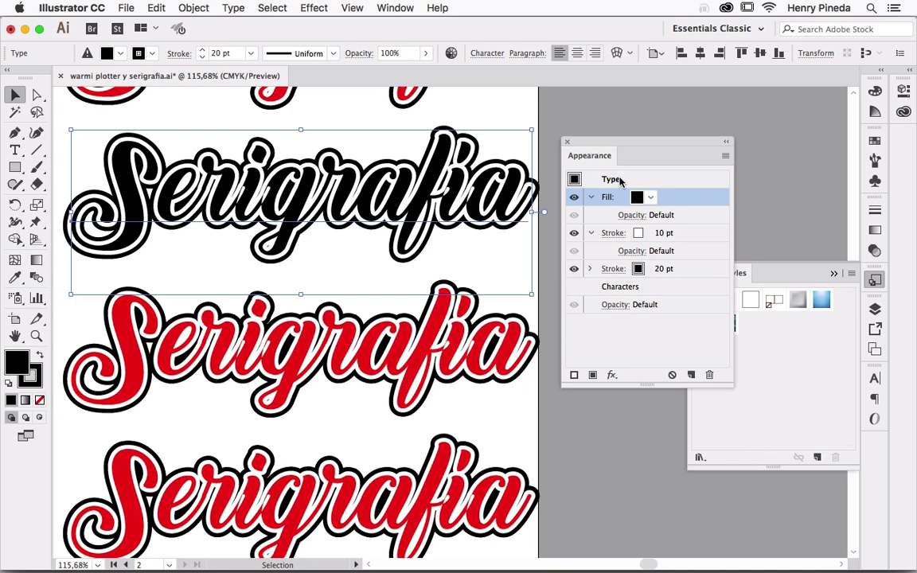
{"action": "left_click", "coordinate": [574, 234]}
{"action": "left_click", "coordinate": [574, 234]}
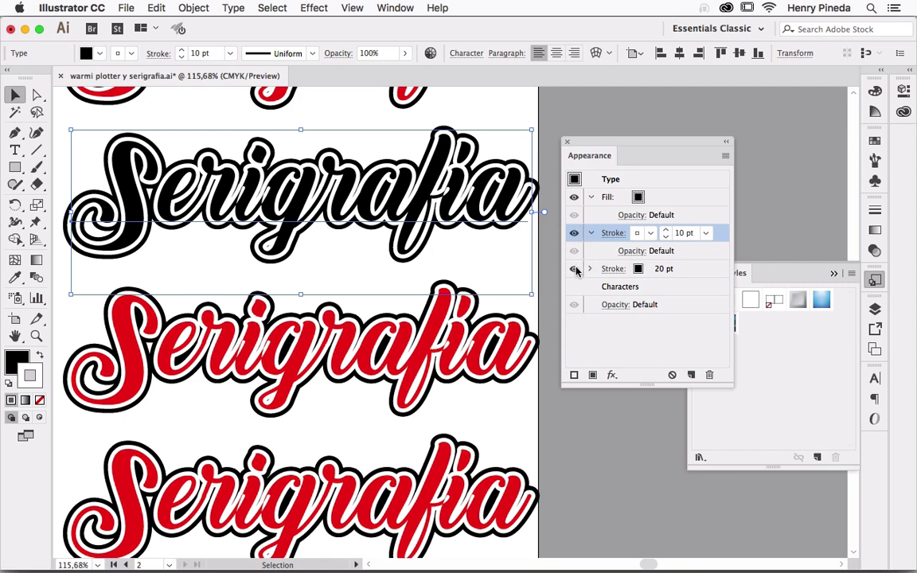
{"action": "left_click", "coordinate": [575, 271]}
{"action": "left_click", "coordinate": [574, 234]}
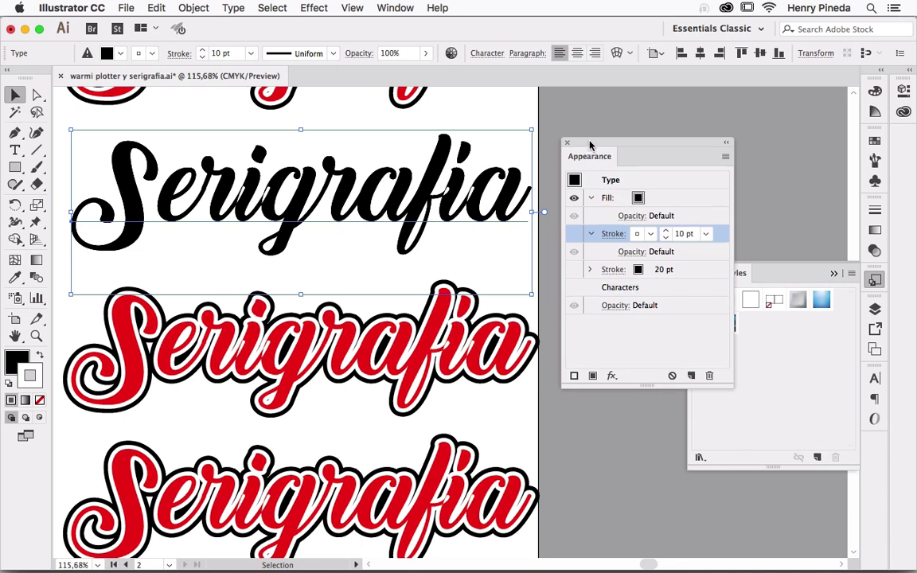
{"action": "left_click_drag", "start_coordinate": [595, 149], "coordinate": [631, 150]}
Step: Select the third Serigrafia copy and change its fill to white
{"action": "left_click", "coordinate": [509, 356]}
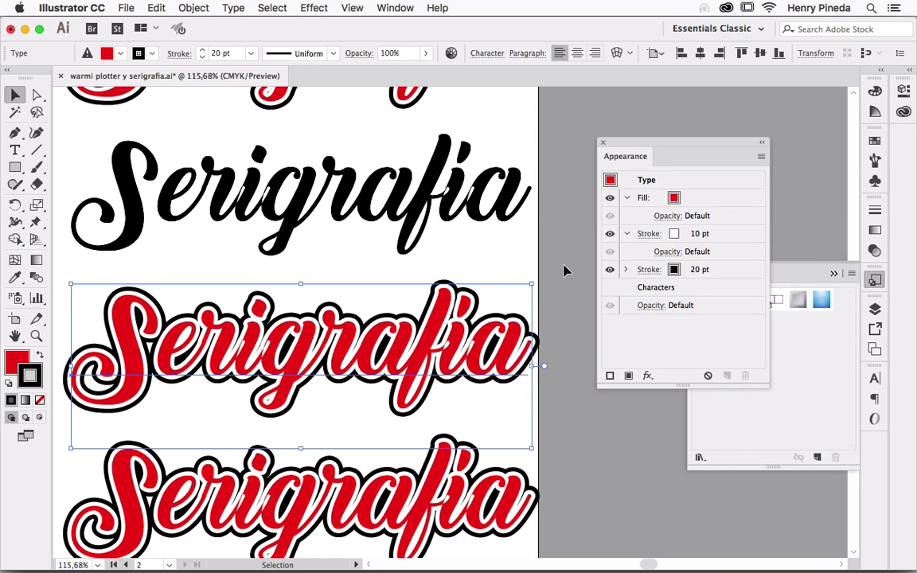
{"action": "left_click", "coordinate": [683, 198]}
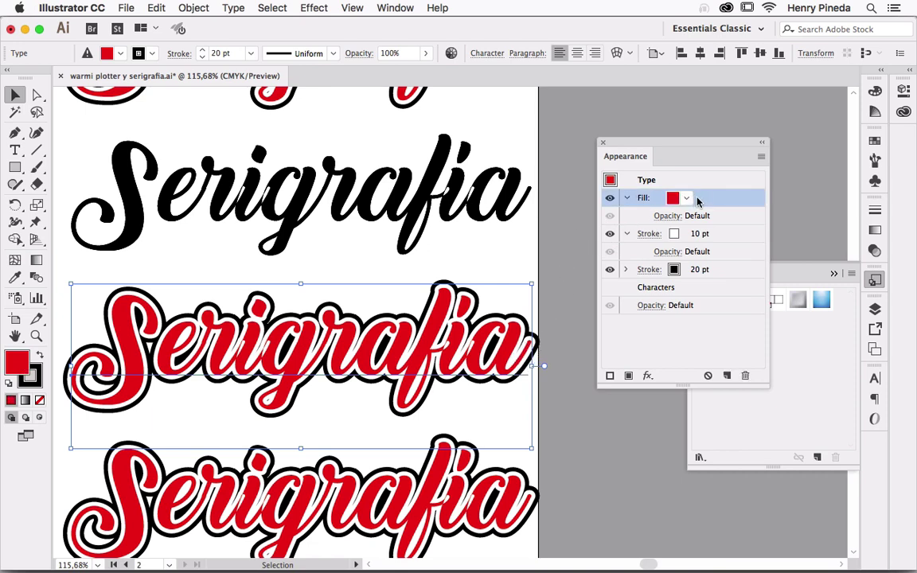
{"action": "left_click", "coordinate": [687, 199]}
{"action": "left_click", "coordinate": [555, 222]}
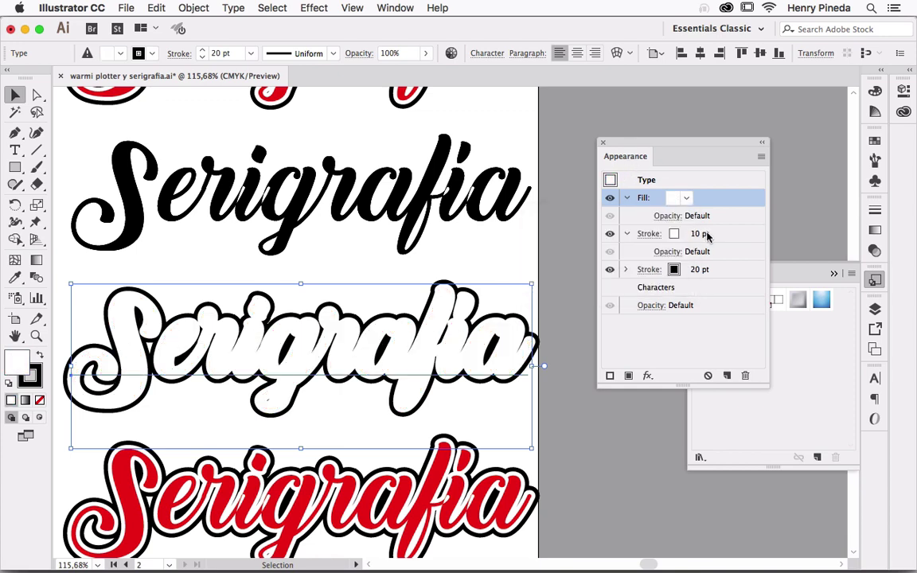
Step: Make the 10 pt stroke black and hide the 20 pt outer stroke
{"action": "left_click", "coordinate": [689, 235]}
{"action": "left_click", "coordinate": [685, 236]}
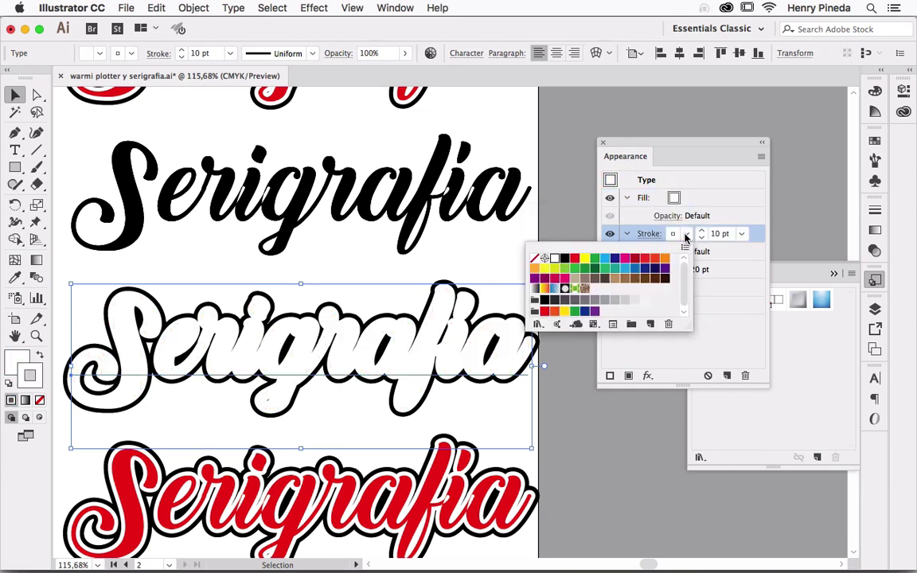
{"action": "left_click", "coordinate": [565, 258]}
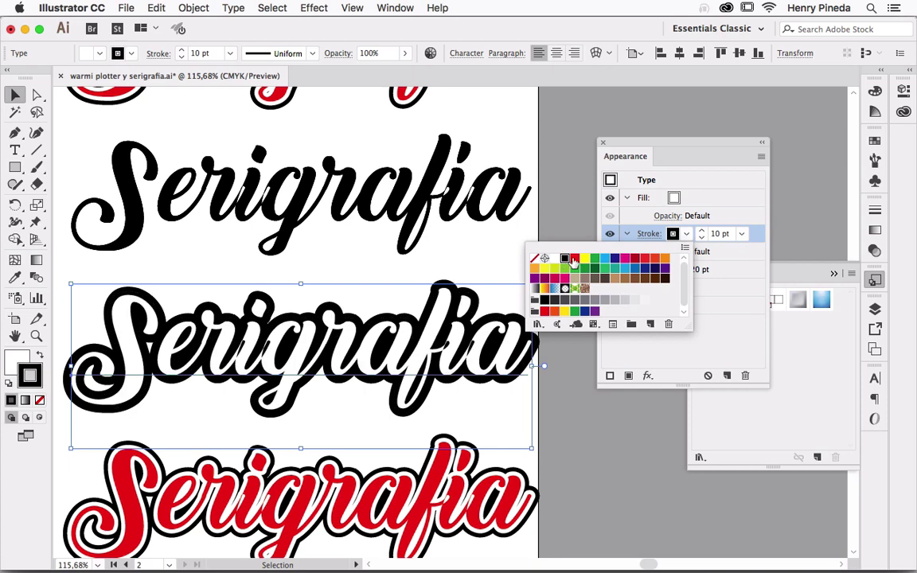
{"action": "left_click", "coordinate": [683, 237]}
{"action": "left_click", "coordinate": [683, 271]}
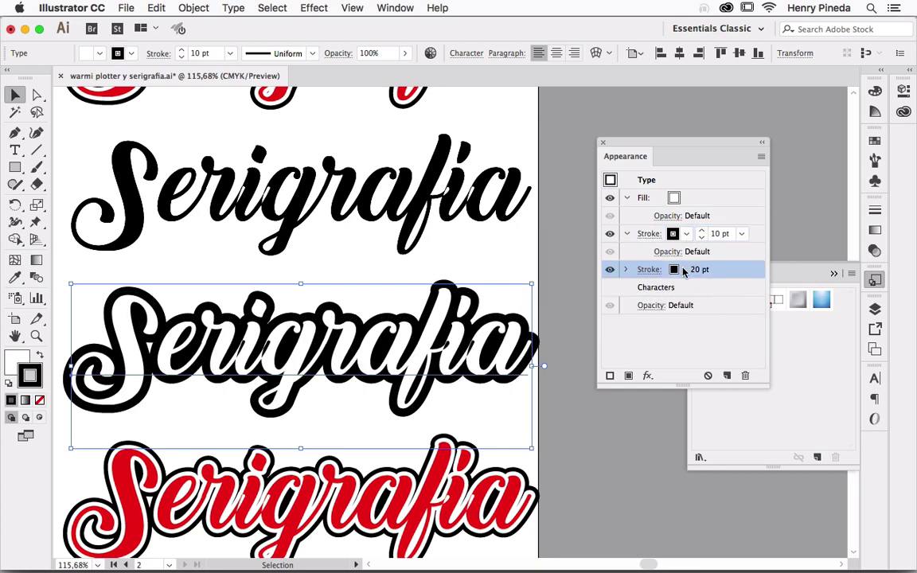
{"action": "left_click", "coordinate": [610, 270]}
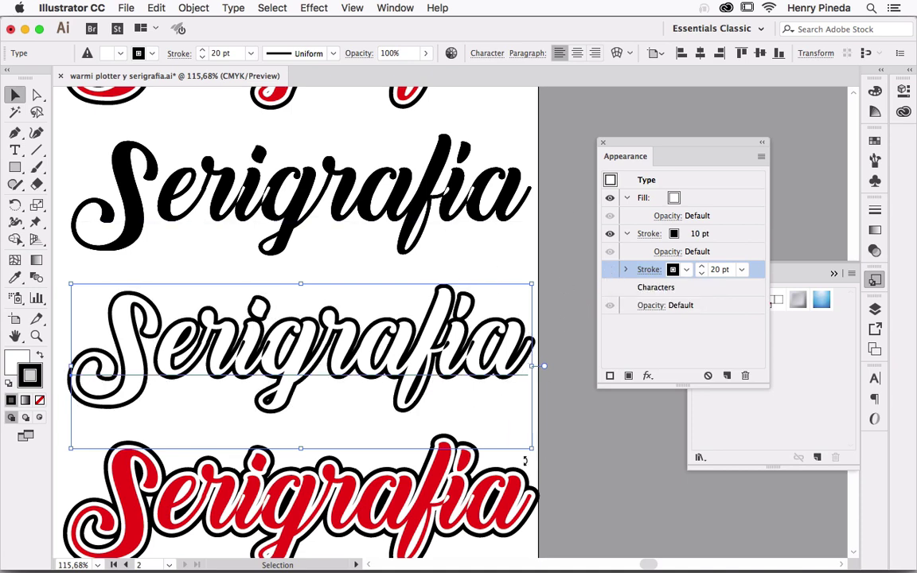
Step: Change the lower Serigrafia copy's fill from red to white, keeping its 20 pt black outline
{"action": "mouse_move", "coordinate": [524, 460]}
{"action": "left_mouse_down"}
{"action": "mouse_move", "coordinate": [531, 263]}
{"action": "mouse_move", "coordinate": [544, 288]}
{"action": "left_mouse_up"}
{"action": "left_click", "coordinate": [545, 297]}
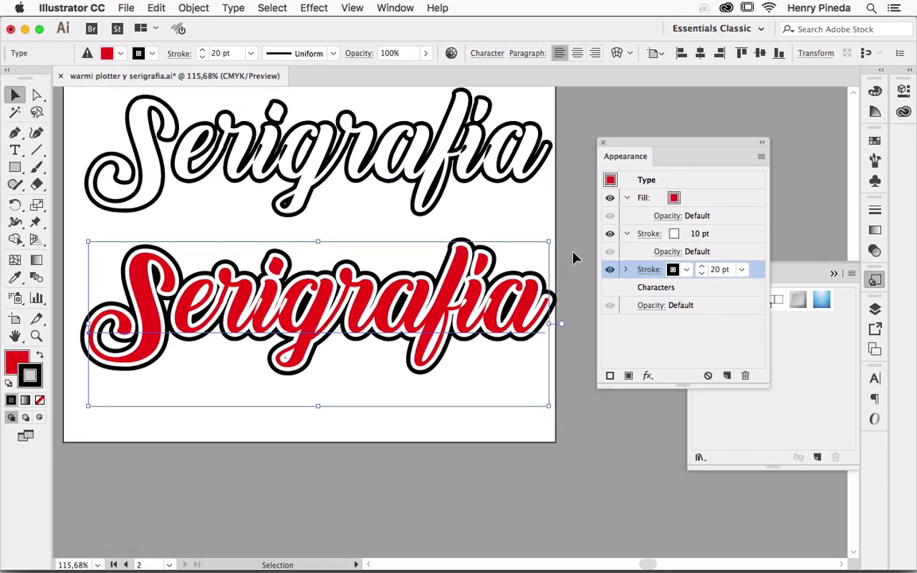
{"action": "left_click", "coordinate": [672, 199]}
{"action": "left_click", "coordinate": [686, 198]}
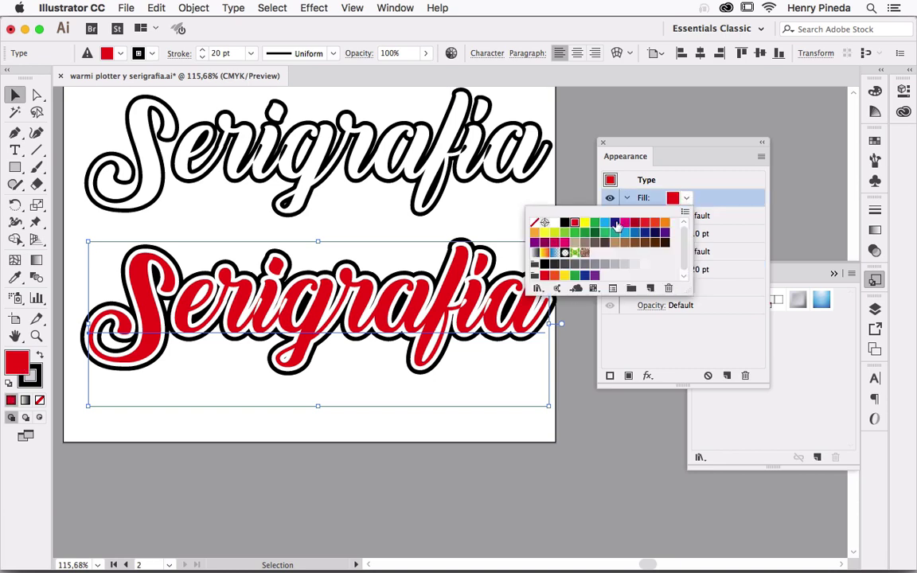
{"action": "left_click", "coordinate": [553, 225]}
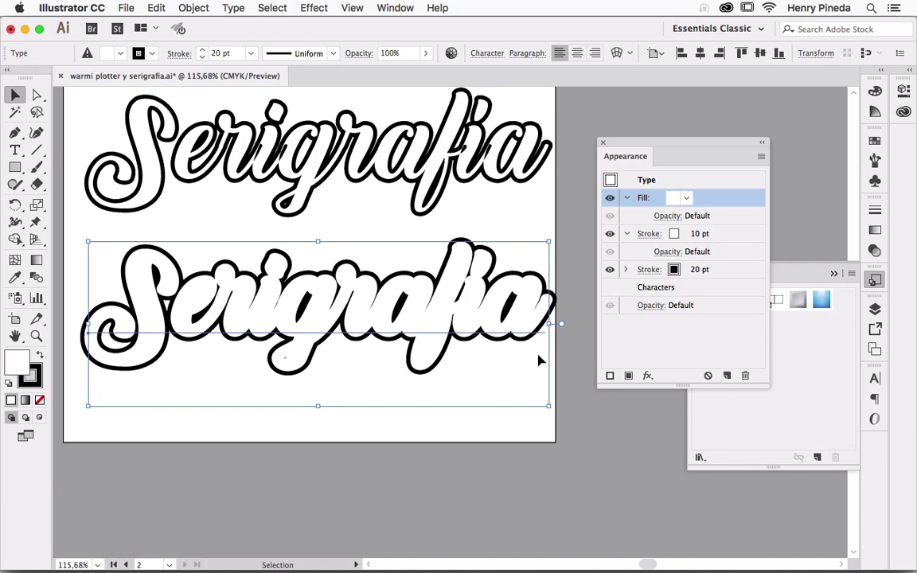
{"action": "double_click", "coordinate": [14, 336]}
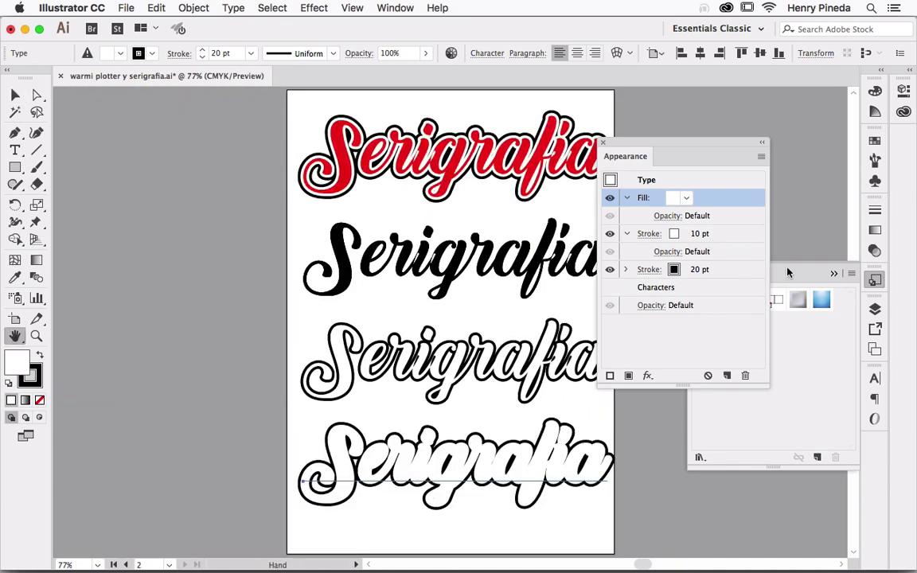
Step: Tuck away the Graphic Styles panel, move the Appearance panel aside, and select the red Serigrafia lettering
{"action": "left_click", "coordinate": [787, 273]}
{"action": "left_click", "coordinate": [833, 273]}
{"action": "left_click_drag", "start_coordinate": [640, 156], "coordinate": [690, 177]}
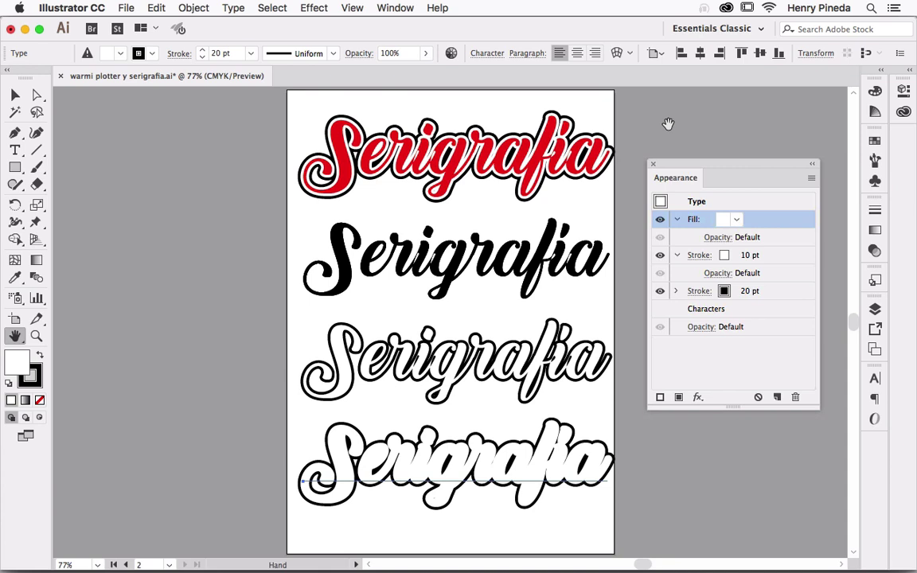
{"action": "key", "text": "v"}
{"action": "left_click", "coordinate": [666, 130]}
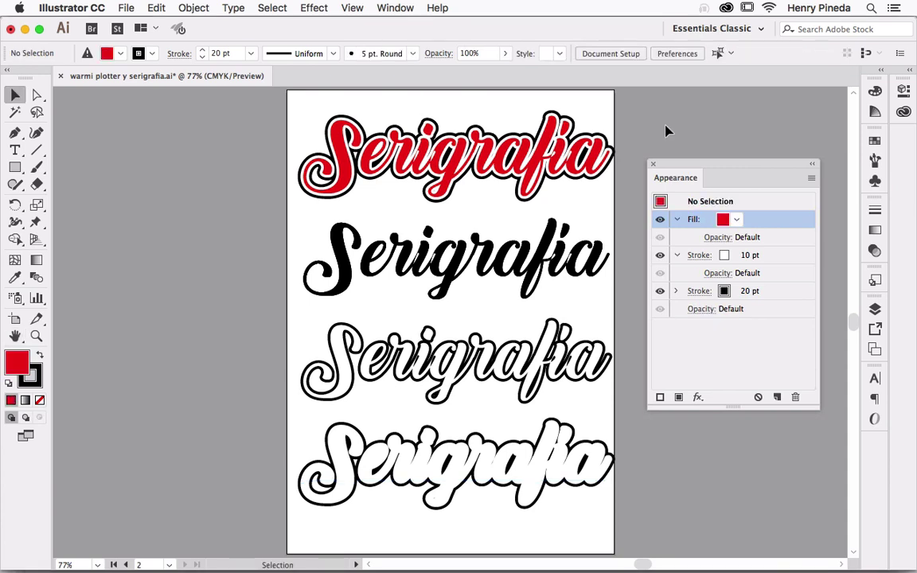
{"action": "left_click", "coordinate": [510, 164]}
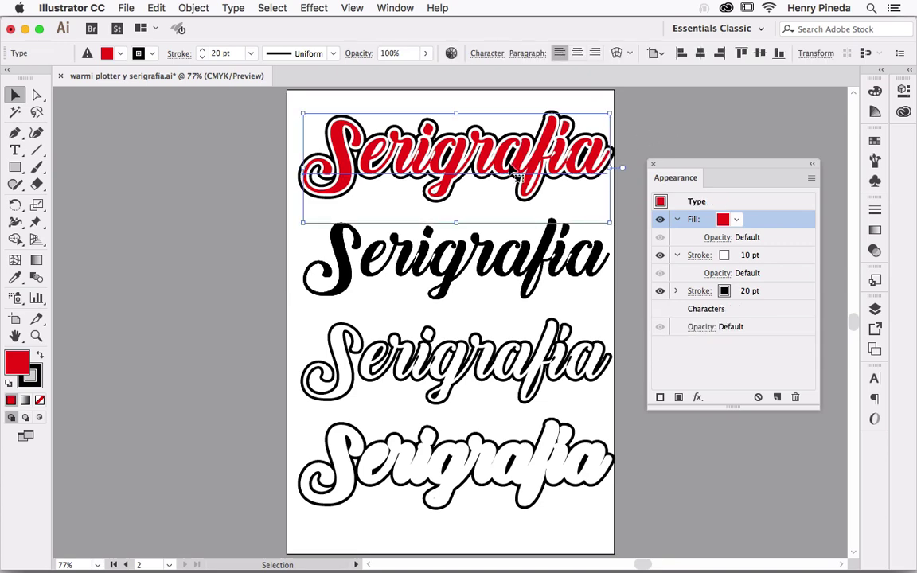
Step: Copy the red Serigrafia lettering and paste it onto the blank artboard 1
{"action": "left_click", "coordinate": [156, 7]}
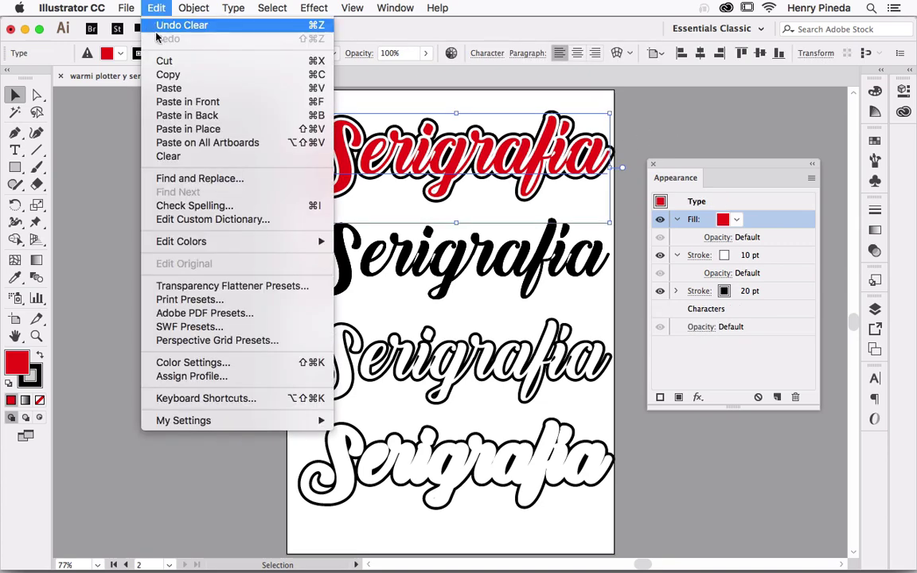
{"action": "left_click", "coordinate": [168, 75]}
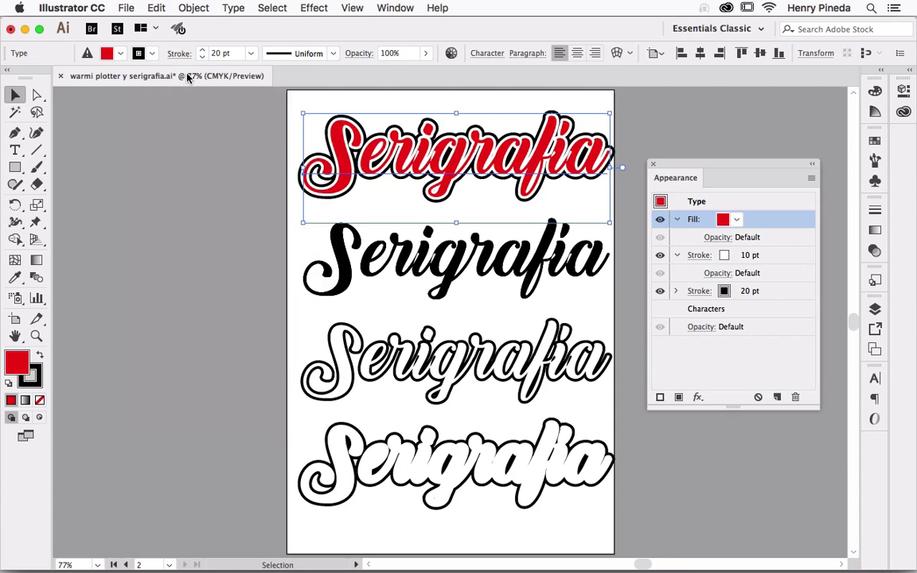
{"action": "left_click", "coordinate": [171, 564]}
{"action": "left_click", "coordinate": [180, 539]}
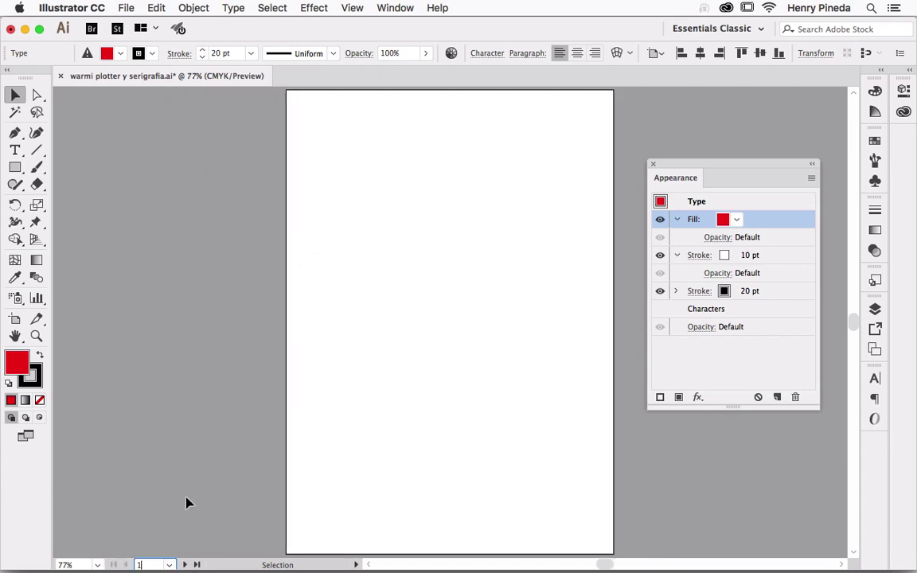
{"action": "left_click", "coordinate": [158, 7]}
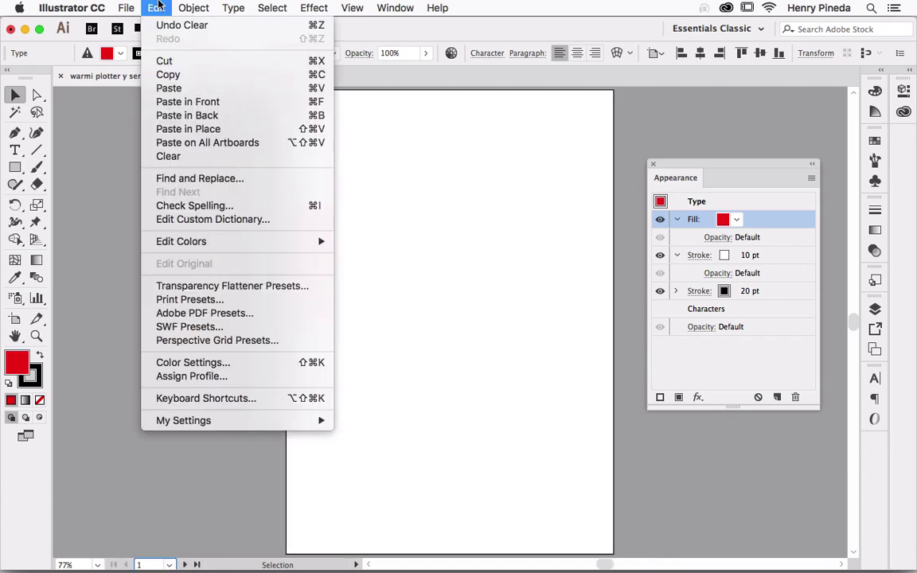
{"action": "left_click", "coordinate": [167, 88]}
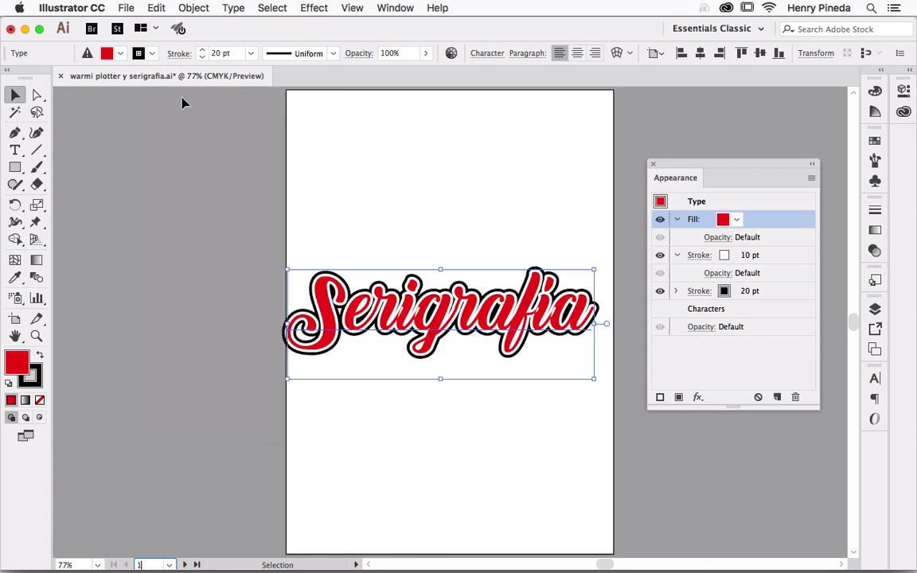
Step: Retype the pasted text as 'Plotter' and move it to the top of the artboard
{"action": "double_click", "coordinate": [482, 334]}
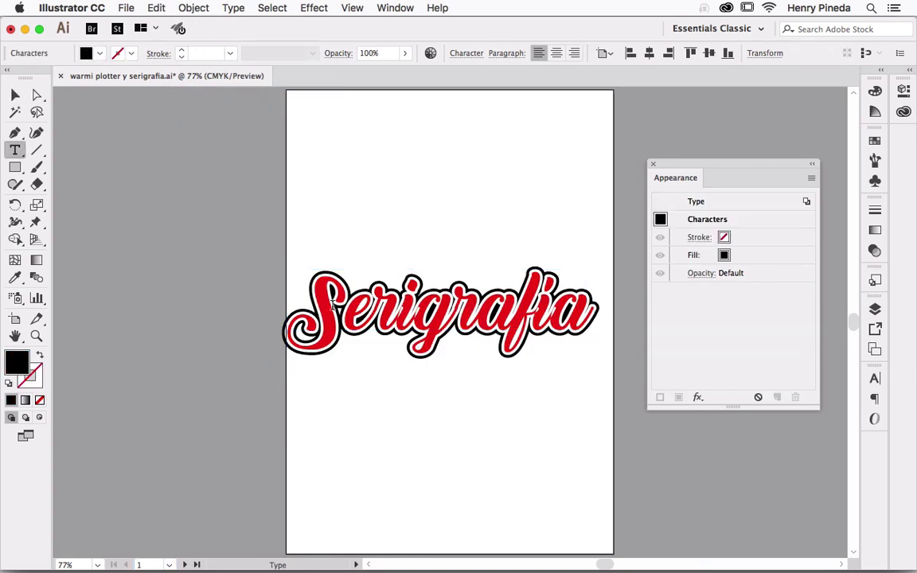
{"action": "left_click_drag", "start_coordinate": [285, 275], "coordinate": [629, 316]}
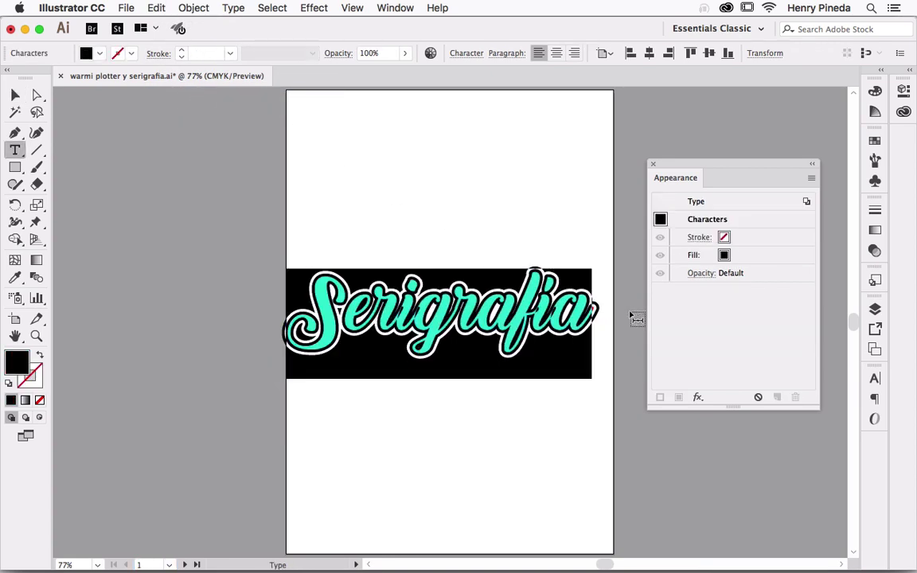
{"action": "type", "text": "Plo"}
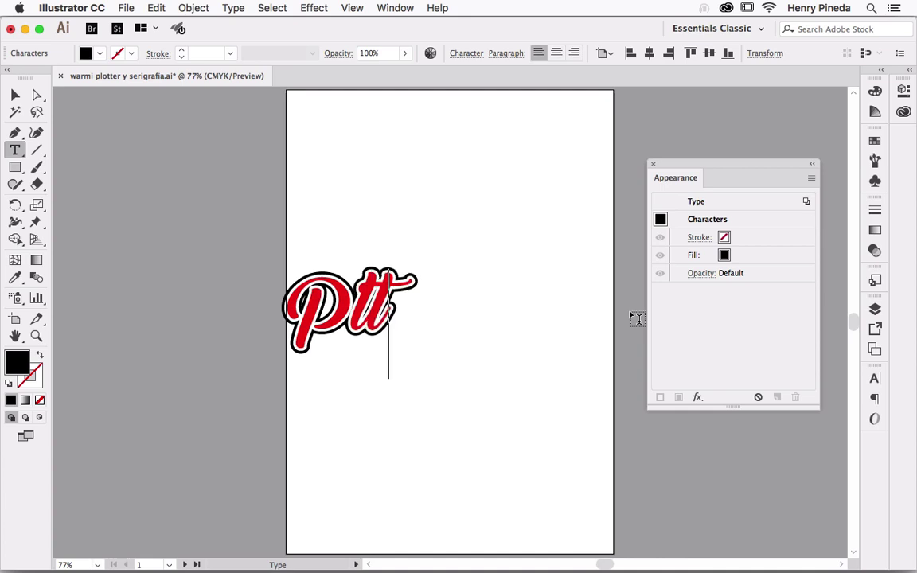
{"action": "type", "text": "tter"}
{"action": "key", "text": "Escape"}
{"action": "mouse_move", "coordinate": [412, 304]}
{"action": "left_mouse_down"}
{"action": "mouse_move", "coordinate": [492, 189]}
{"action": "mouse_move", "coordinate": [465, 139]}
{"action": "left_mouse_up"}
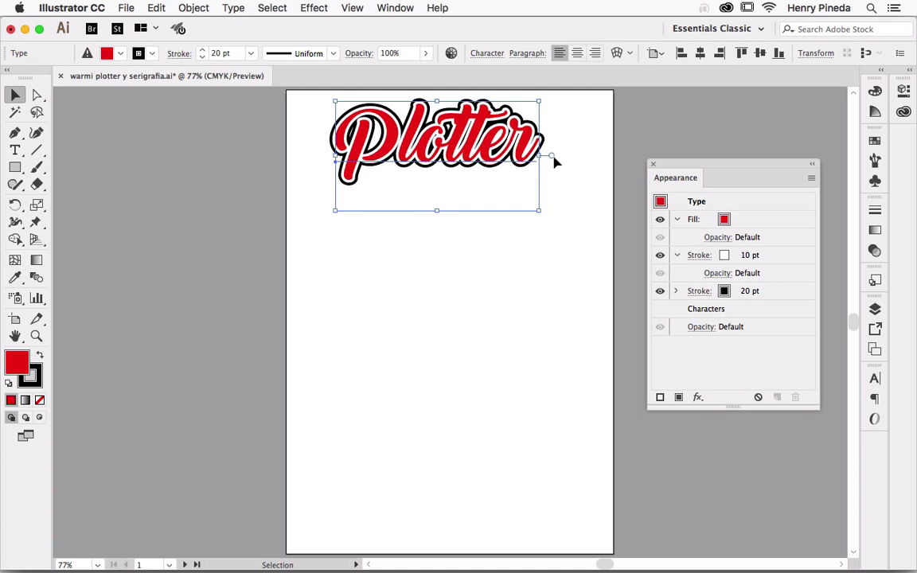
Step: Duplicate Plotter downward and repeat with Ctrl+D to stack evenly spaced copies below
{"action": "left_click_drag", "start_coordinate": [502, 169], "coordinate": [485, 285]}
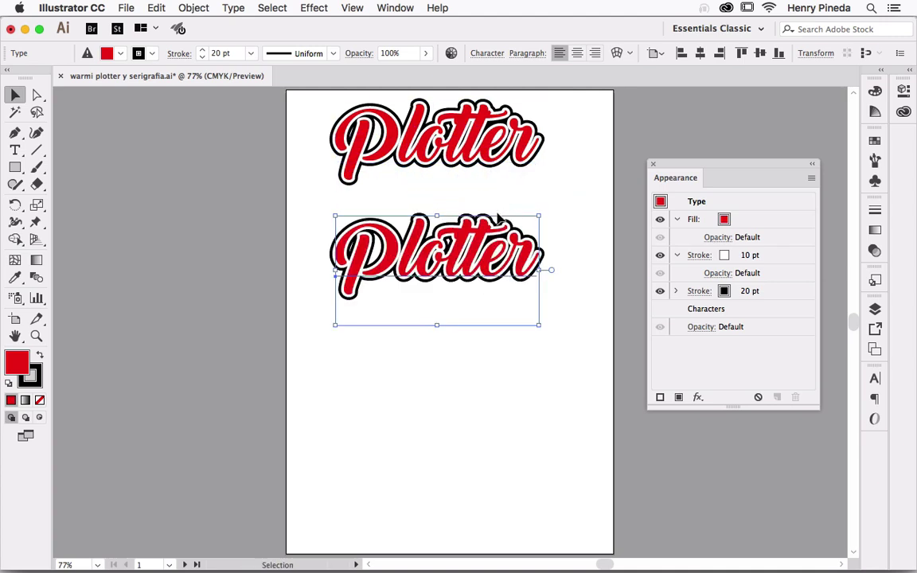
{"action": "key", "text": "ctrl+d"}
{"action": "key", "text": "ctrl+d"}
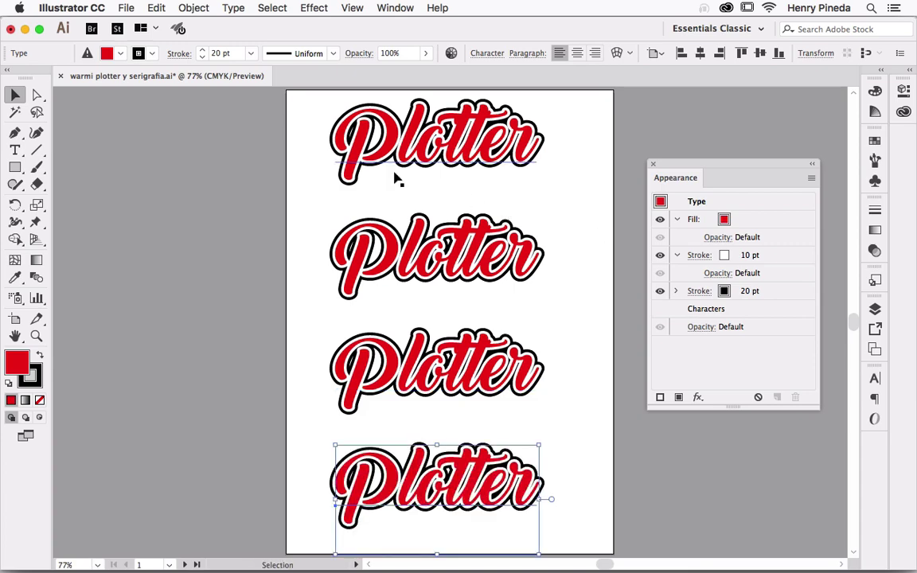
{"action": "left_click_drag", "start_coordinate": [291, 151], "coordinate": [644, 398]}
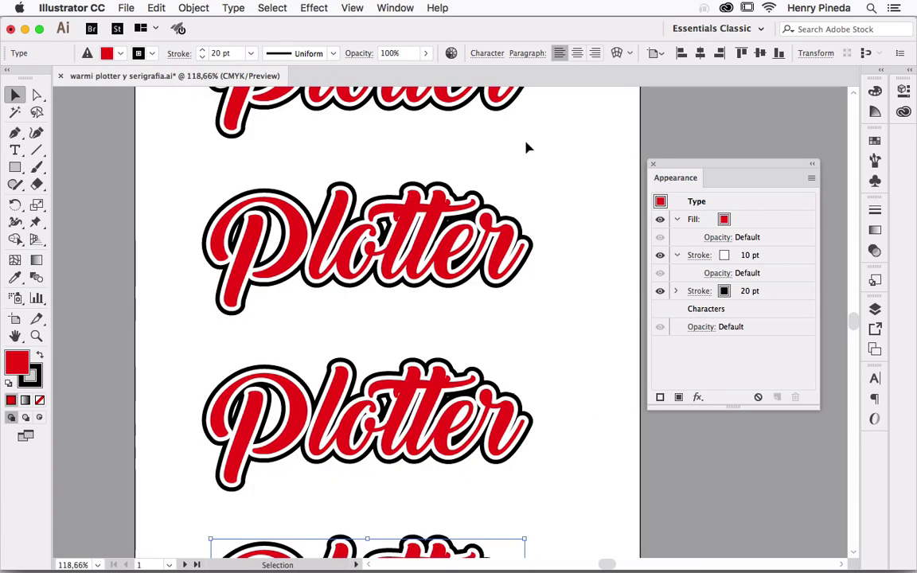
Step: Hide the second Plotter copy's white 10 pt and black 20 pt strokes and remove its red fill
{"action": "left_click", "coordinate": [475, 231]}
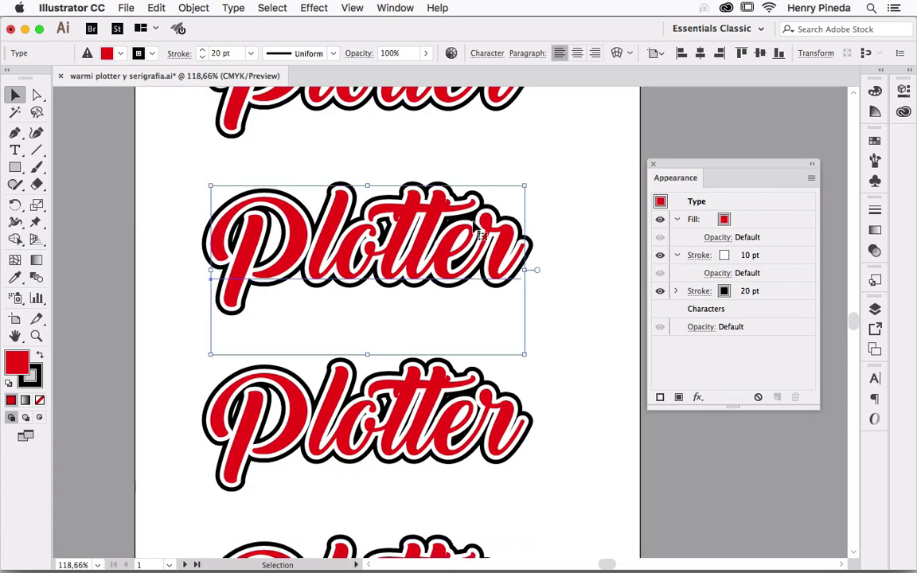
{"action": "left_click", "coordinate": [660, 255]}
{"action": "left_click", "coordinate": [660, 290]}
{"action": "left_click", "coordinate": [732, 221]}
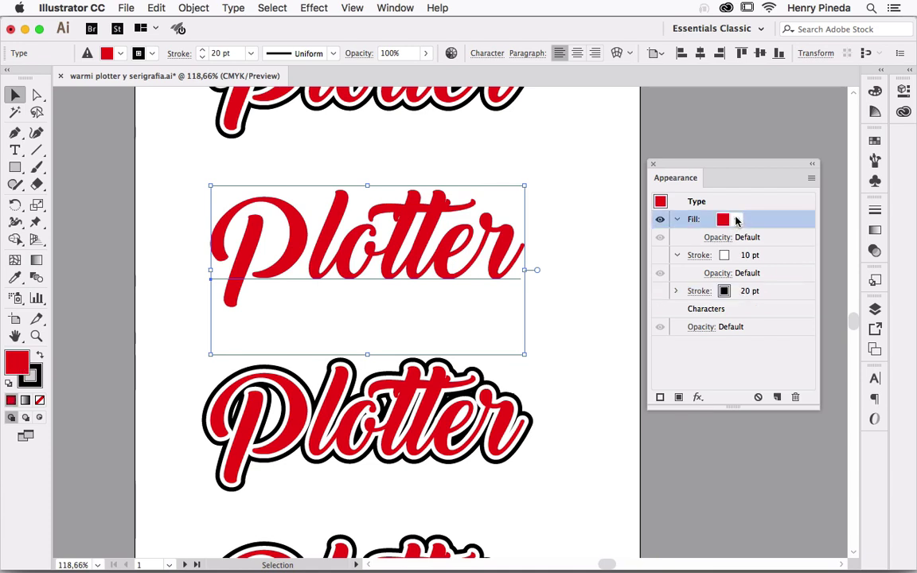
{"action": "left_click", "coordinate": [735, 220]}
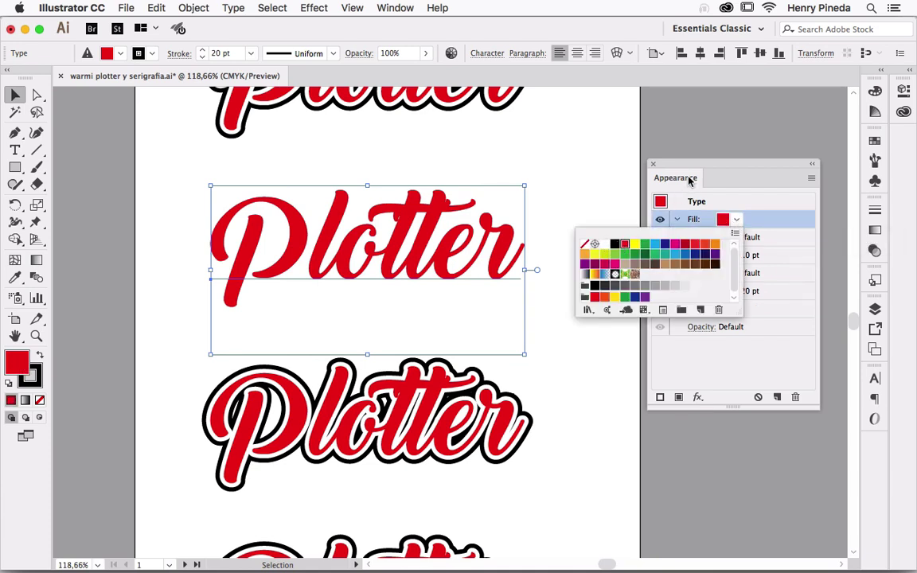
{"action": "left_click", "coordinate": [704, 178]}
{"action": "left_click", "coordinate": [735, 219]}
{"action": "left_click", "coordinate": [585, 243]}
{"action": "left_click", "coordinate": [715, 188]}
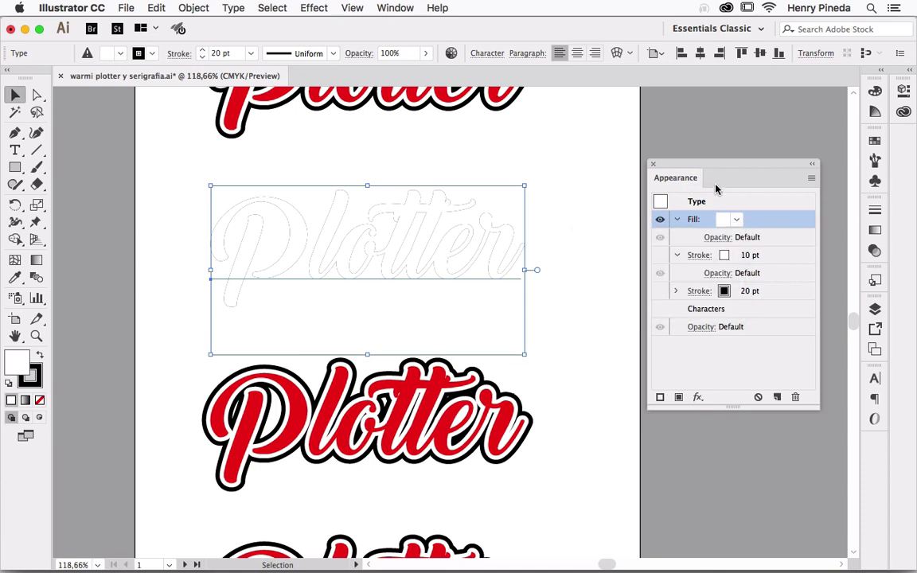
Step: Make the inner 10 pt stroke black and reduce its weight to 0.5 pt
{"action": "left_click", "coordinate": [660, 255]}
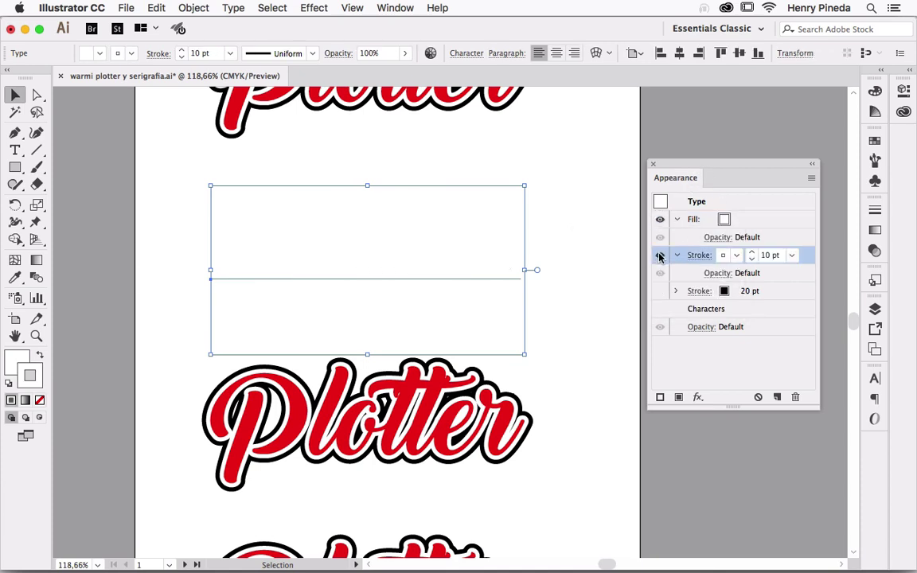
{"action": "left_click", "coordinate": [736, 256]}
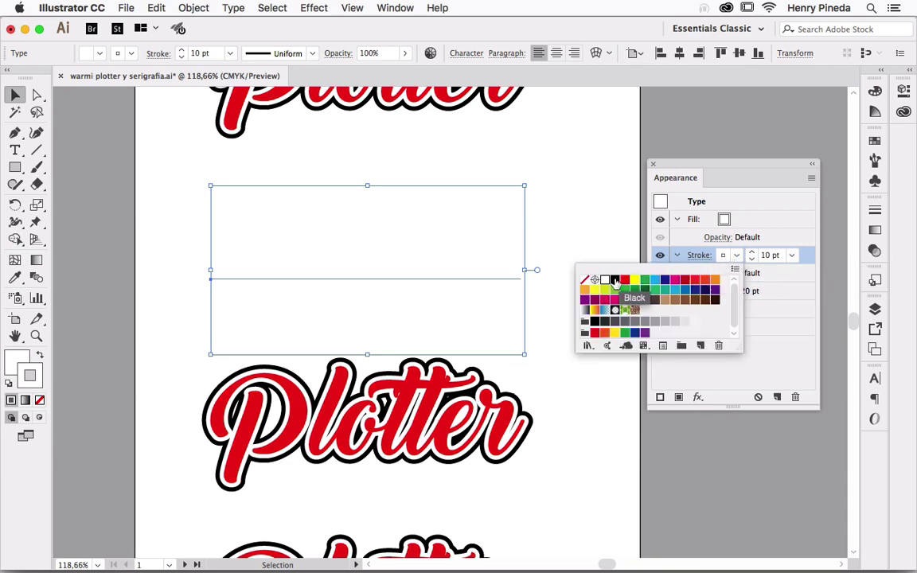
{"action": "left_click", "coordinate": [614, 280]}
{"action": "left_click", "coordinate": [757, 231]}
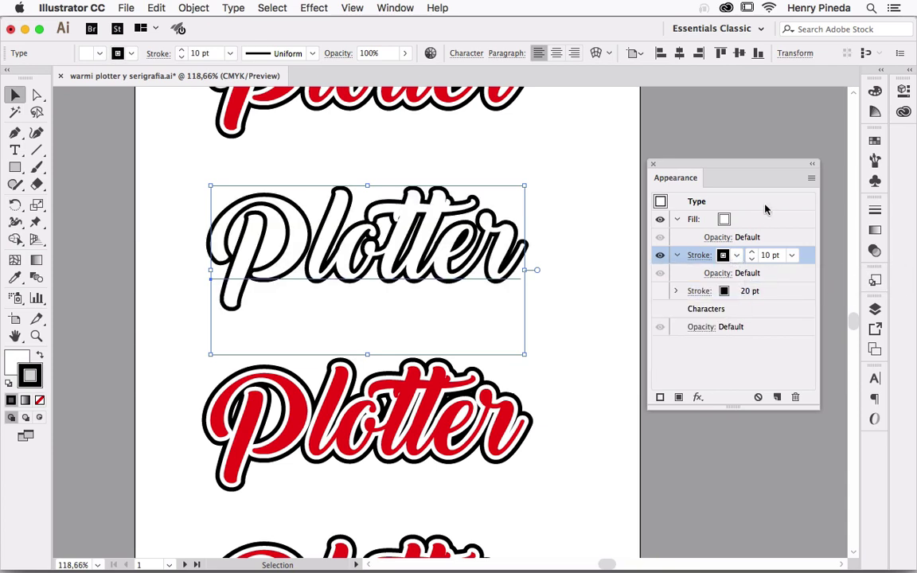
{"action": "left_click", "coordinate": [791, 255]}
{"action": "scroll", "coordinate": [841, 313], "scroll_direction": "up", "scroll_amount": 3}
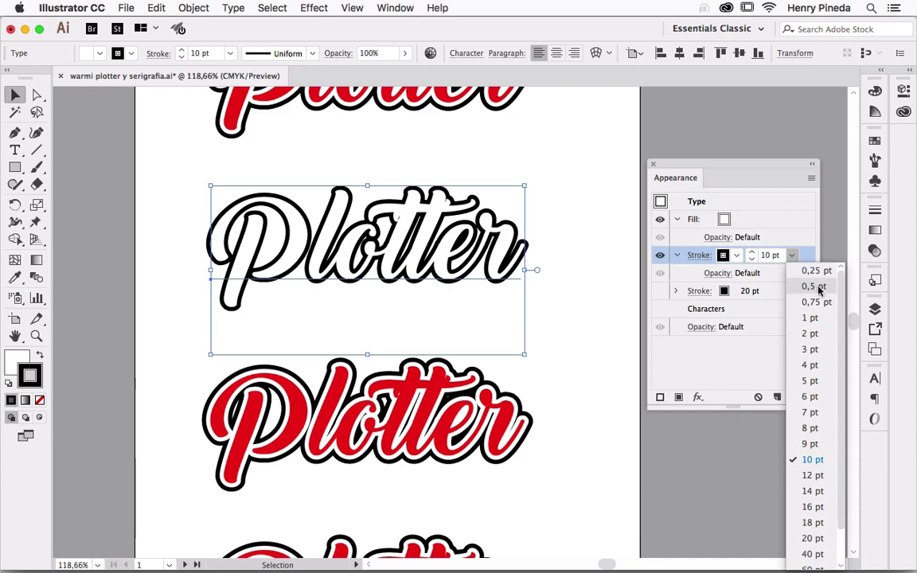
{"action": "left_click", "coordinate": [813, 289]}
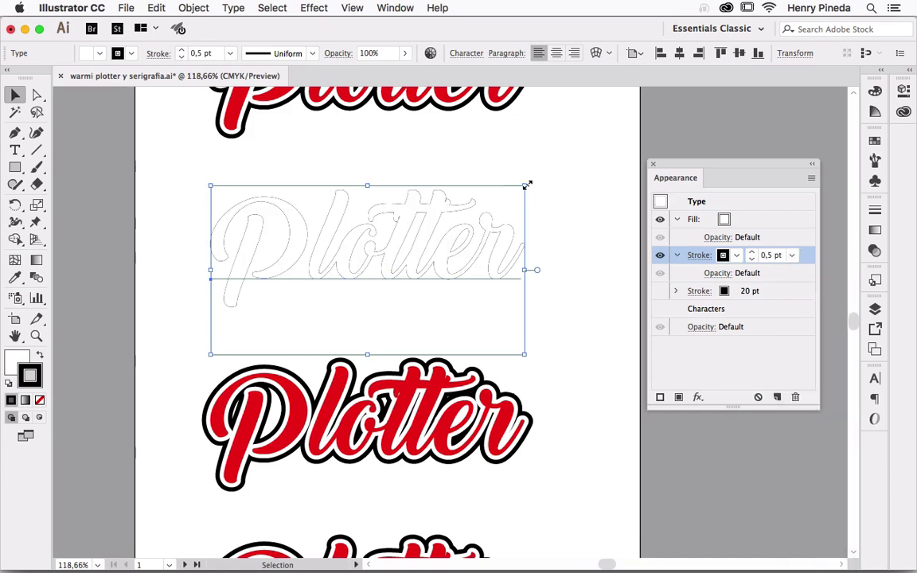
{"action": "key", "text": "space"}
{"action": "left_click_drag", "start_coordinate": [450, 194], "coordinate": [417, 265]}
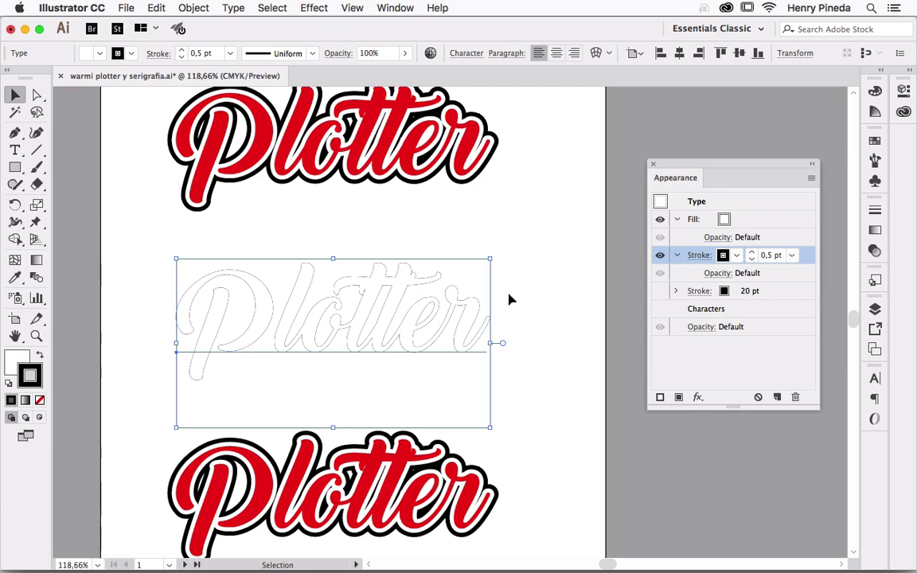
Step: Change the middle red Plotter's fill to white
{"action": "left_click_drag", "start_coordinate": [511, 409], "coordinate": [512, 194]}
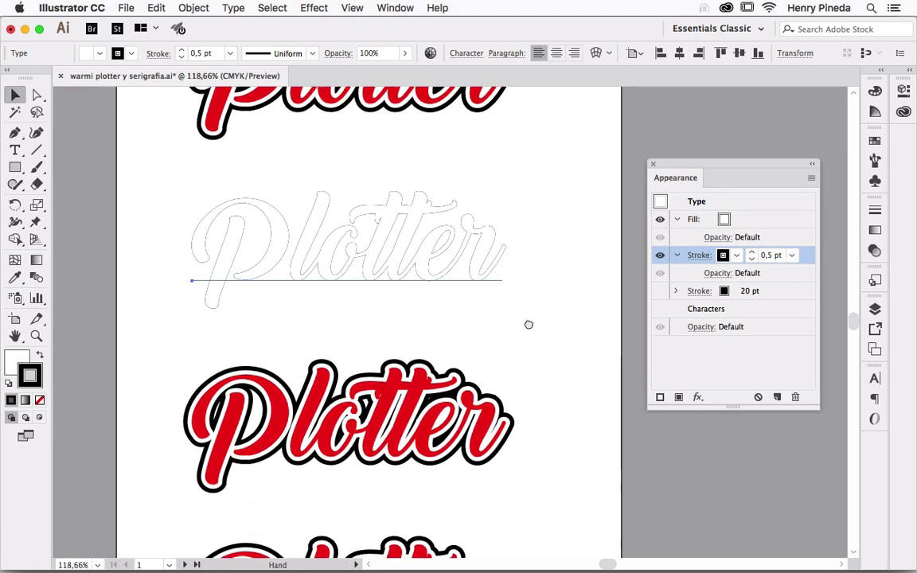
{"action": "left_click", "coordinate": [485, 267]}
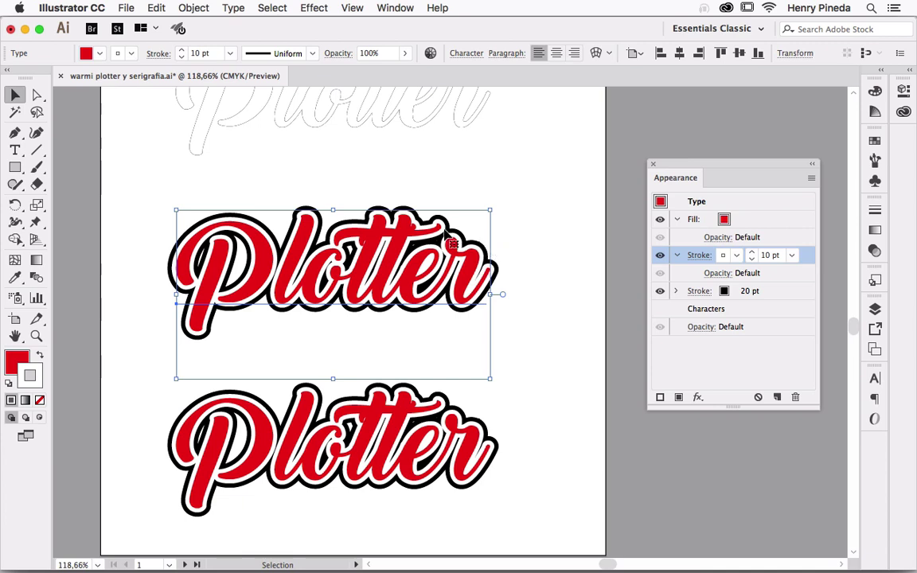
{"action": "left_click", "coordinate": [738, 221]}
{"action": "left_click", "coordinate": [736, 220]}
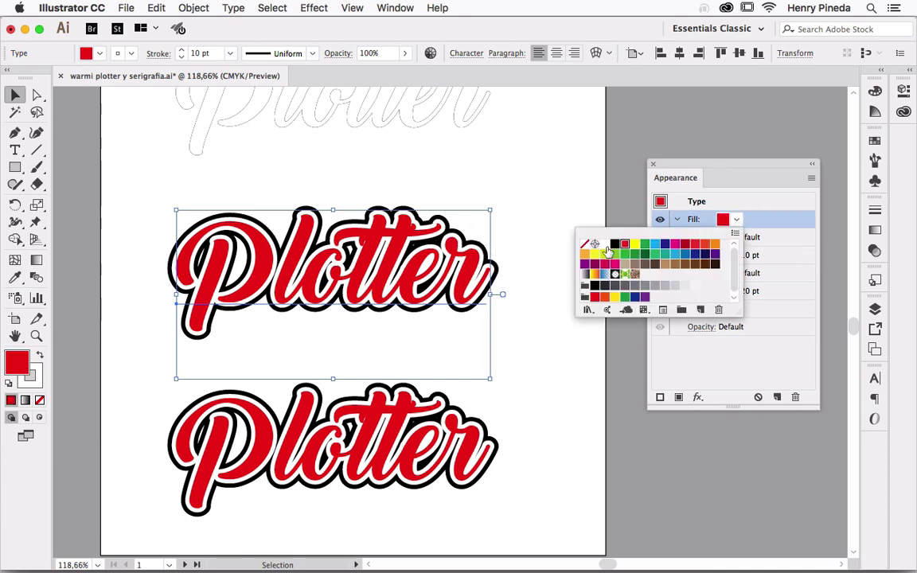
{"action": "left_click", "coordinate": [604, 243]}
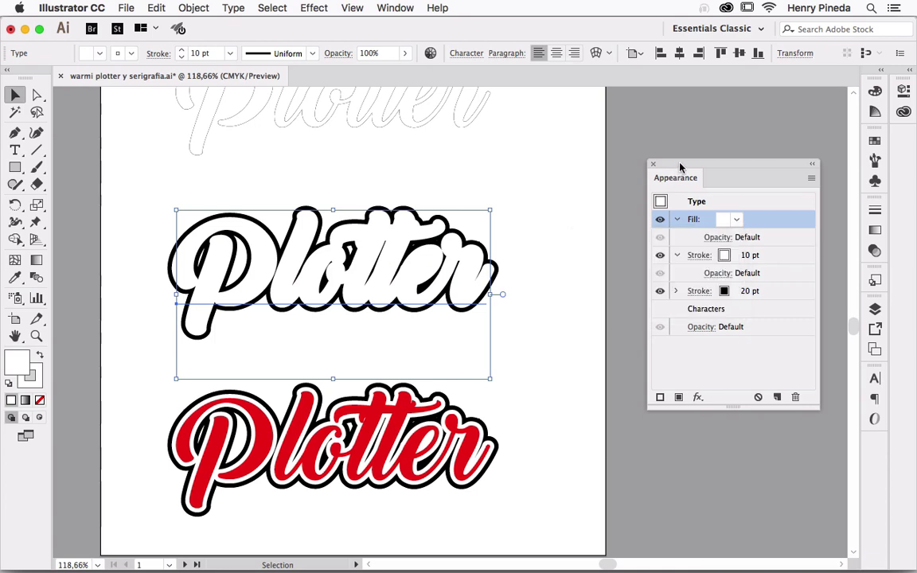
Step: Keep the middle Plotter's outer stroke black and set its weight to 10,5 pt
{"action": "left_click", "coordinate": [748, 255]}
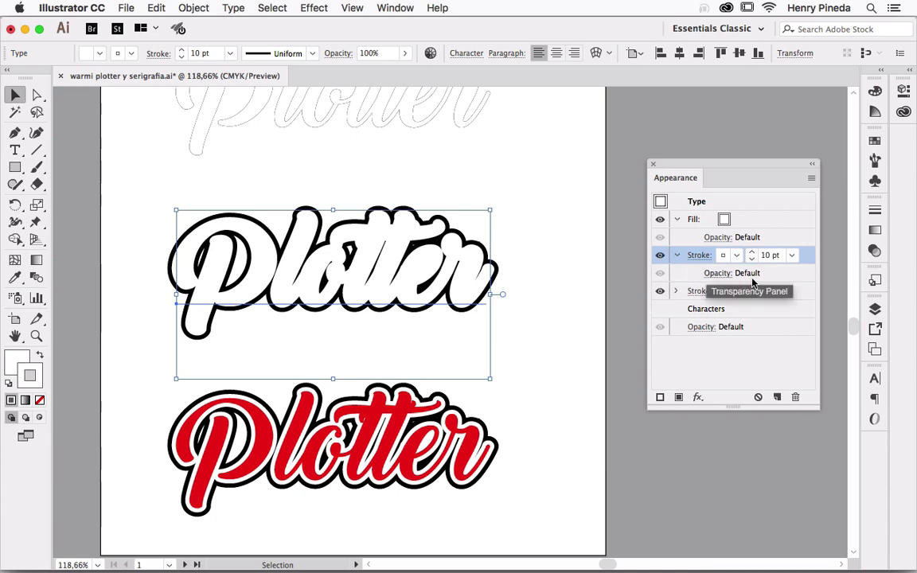
{"action": "left_click", "coordinate": [748, 291]}
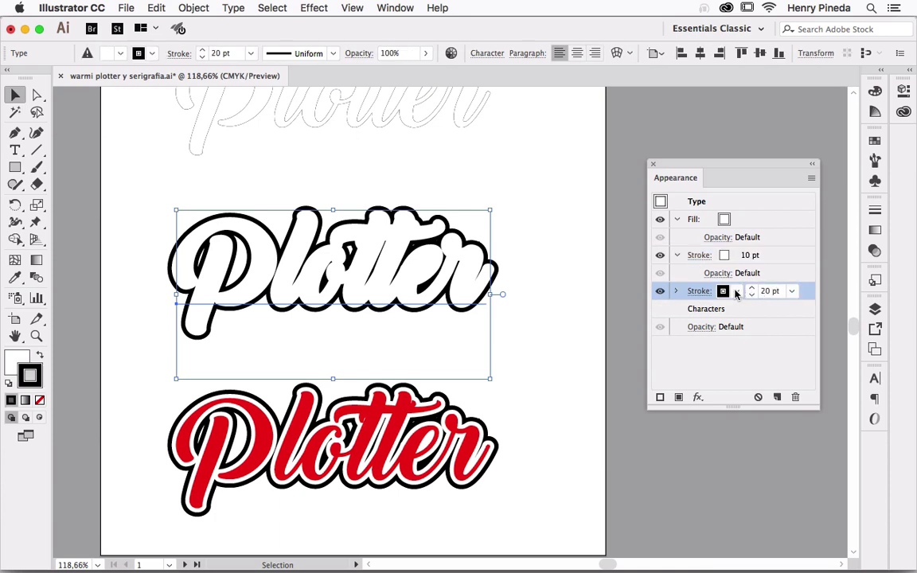
{"action": "left_click", "coordinate": [736, 292]}
{"action": "left_click", "coordinate": [584, 316]}
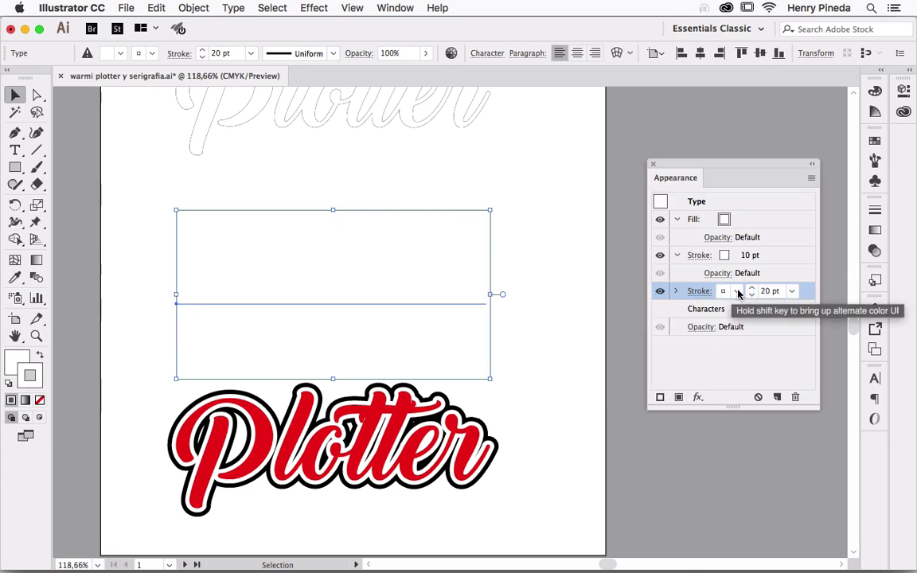
{"action": "left_click", "coordinate": [735, 291]}
{"action": "left_click", "coordinate": [614, 318]}
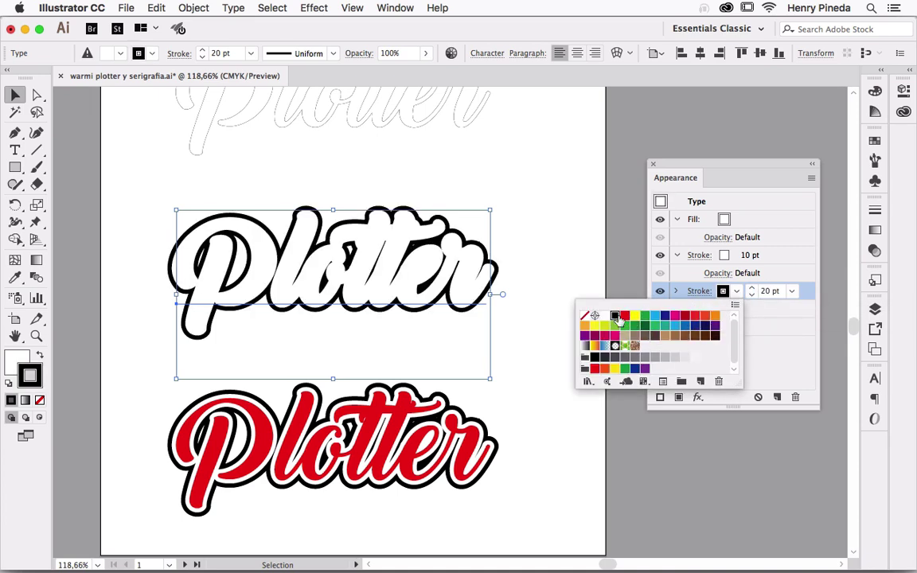
{"action": "left_click", "coordinate": [768, 292]}
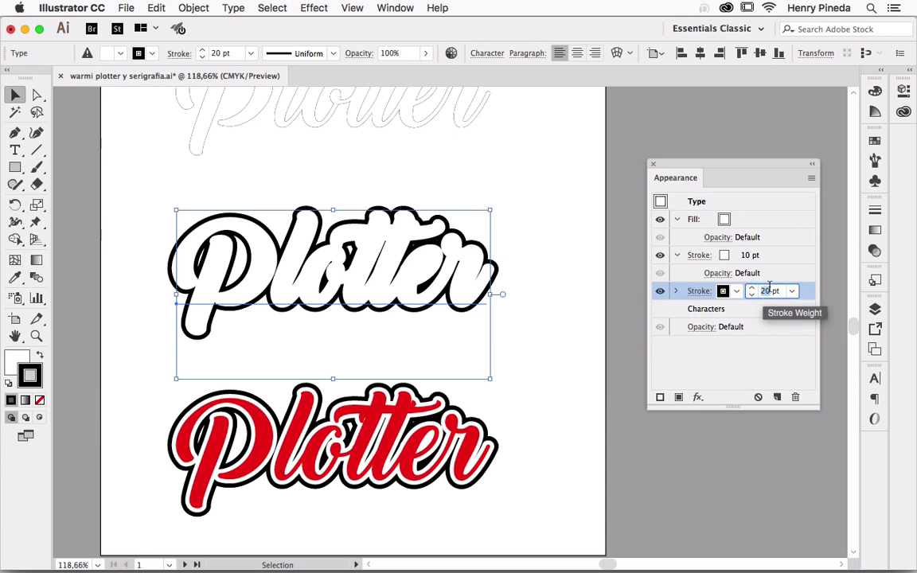
{"action": "type", "text": "10,5"}
{"action": "key", "text": "Return"}
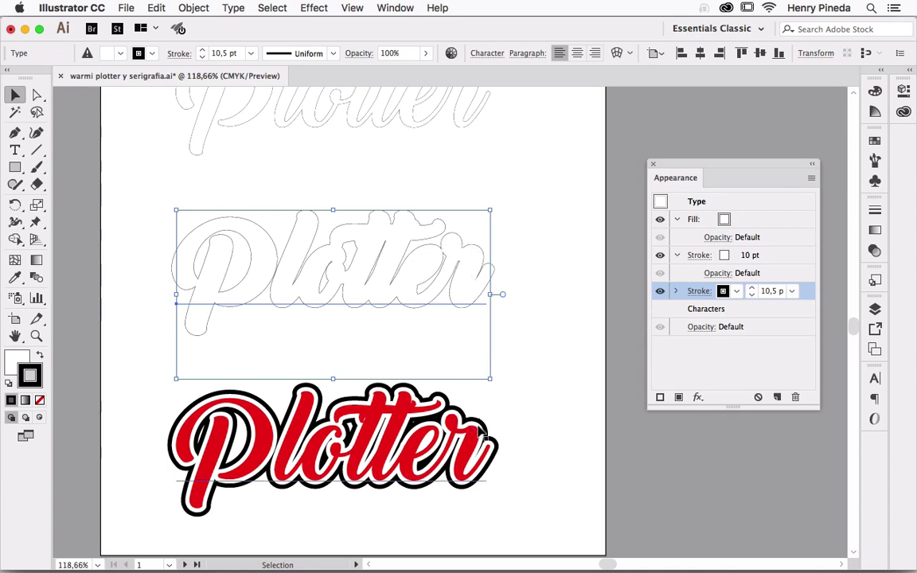
{"action": "left_click", "coordinate": [471, 467]}
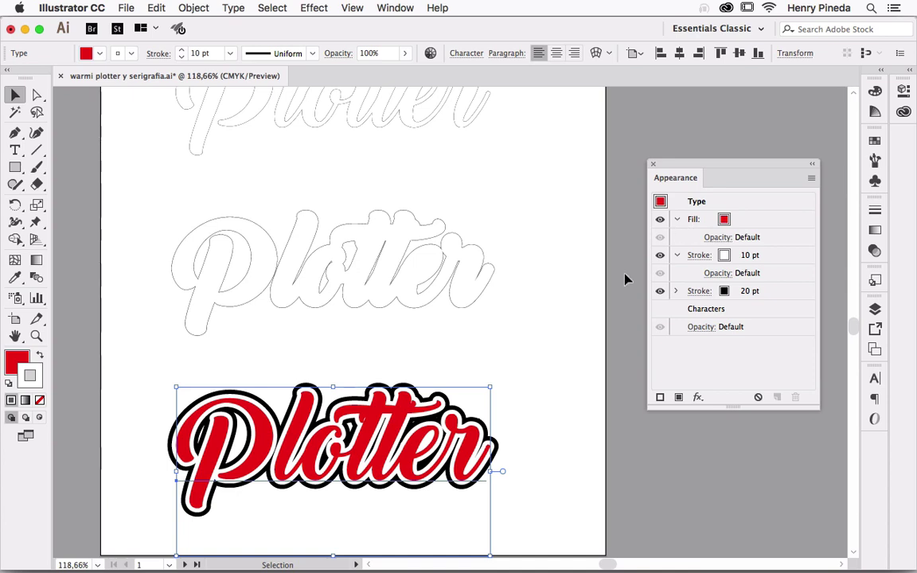
Step: Give the bottom Plotter a white fill, a 20 pt inner stroke and a 20,5 pt outer stroke
{"action": "left_click", "coordinate": [723, 221]}
{"action": "left_click", "coordinate": [735, 220]}
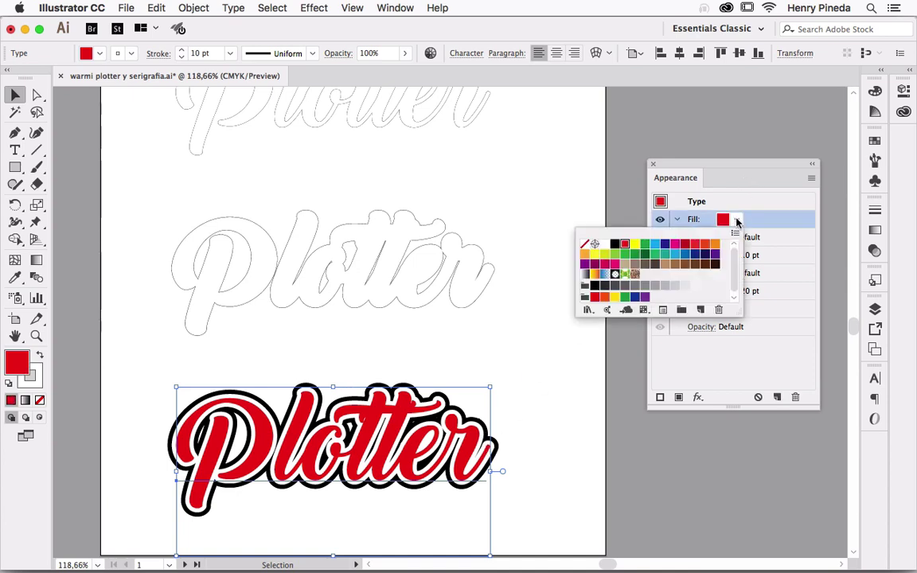
{"action": "left_click", "coordinate": [604, 244]}
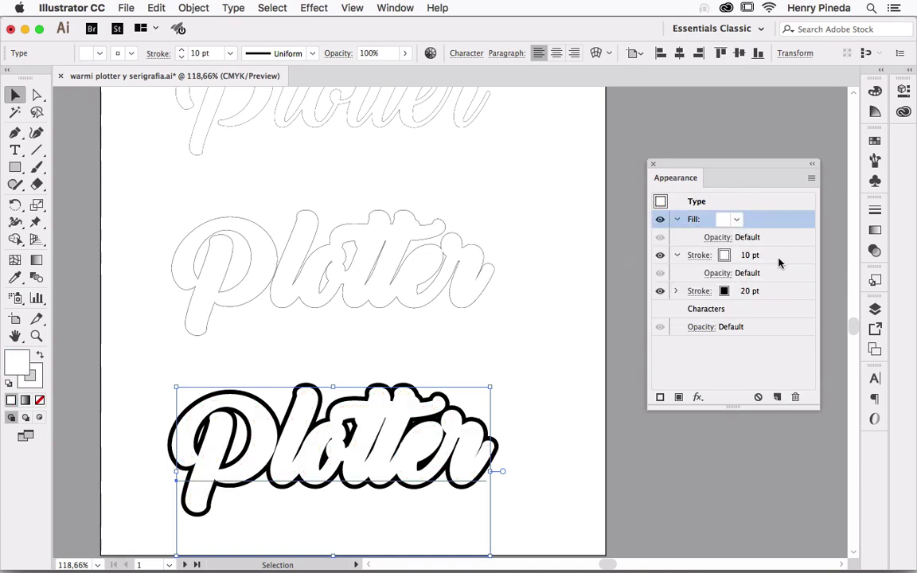
{"action": "left_click", "coordinate": [742, 257]}
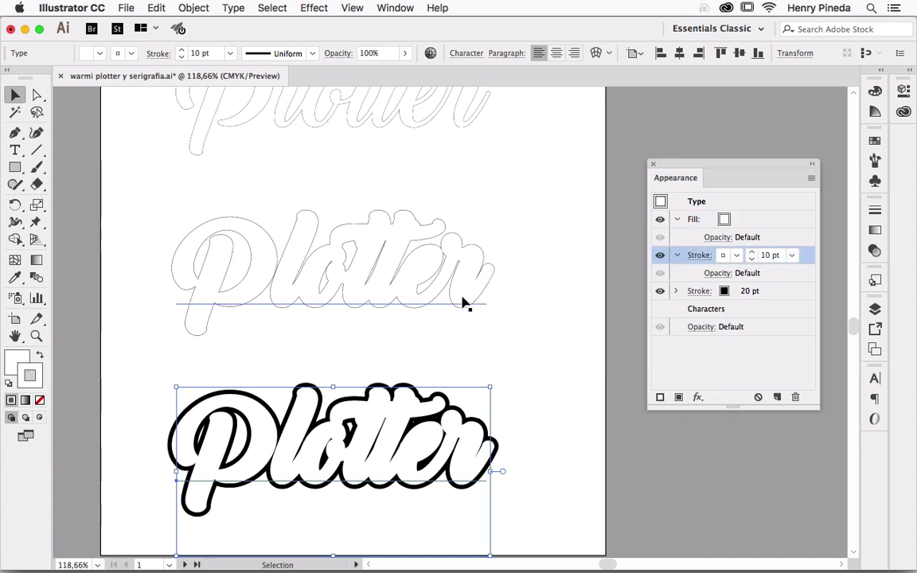
{"action": "left_click", "coordinate": [773, 255]}
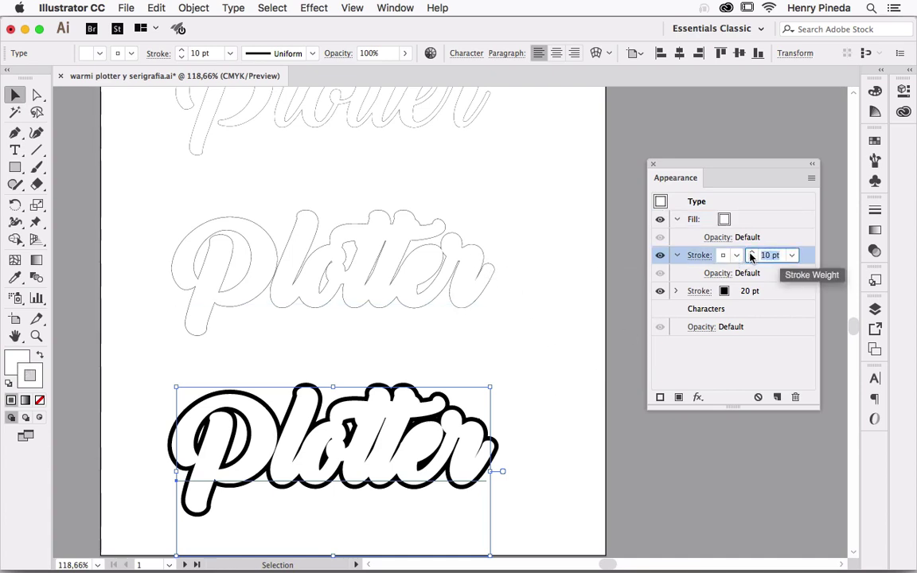
{"action": "type", "text": "20"}
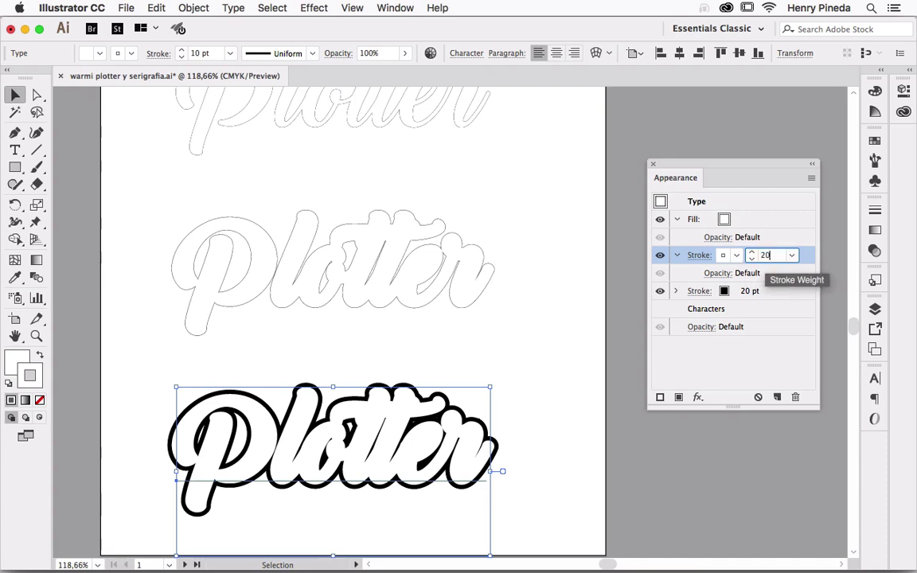
{"action": "key", "text": "Return"}
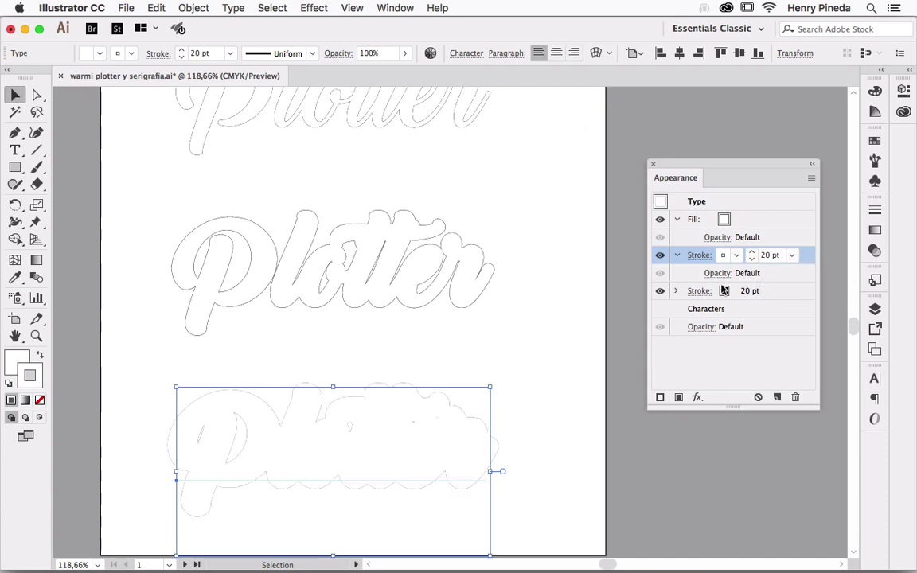
{"action": "left_click", "coordinate": [748, 291]}
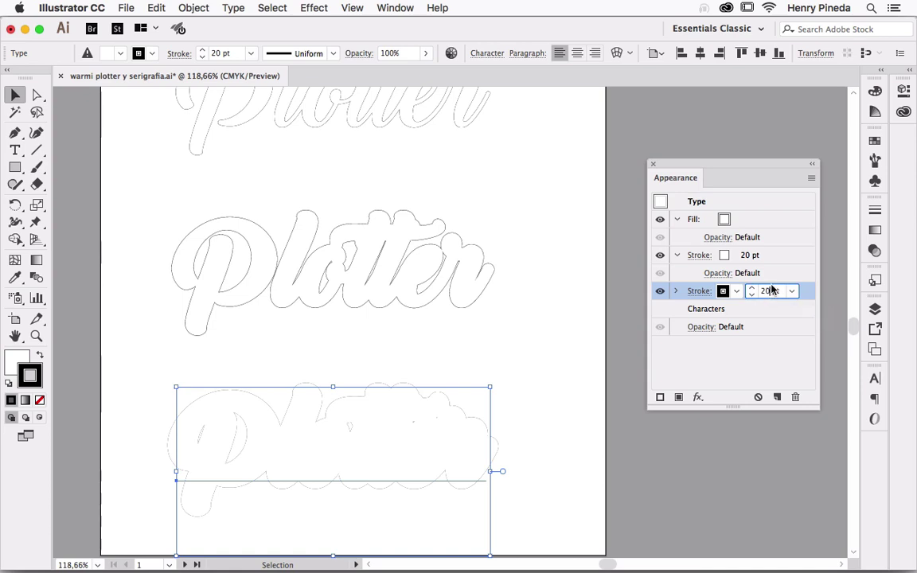
{"action": "type", "text": ",5 p"}
{"action": "key", "text": "Return"}
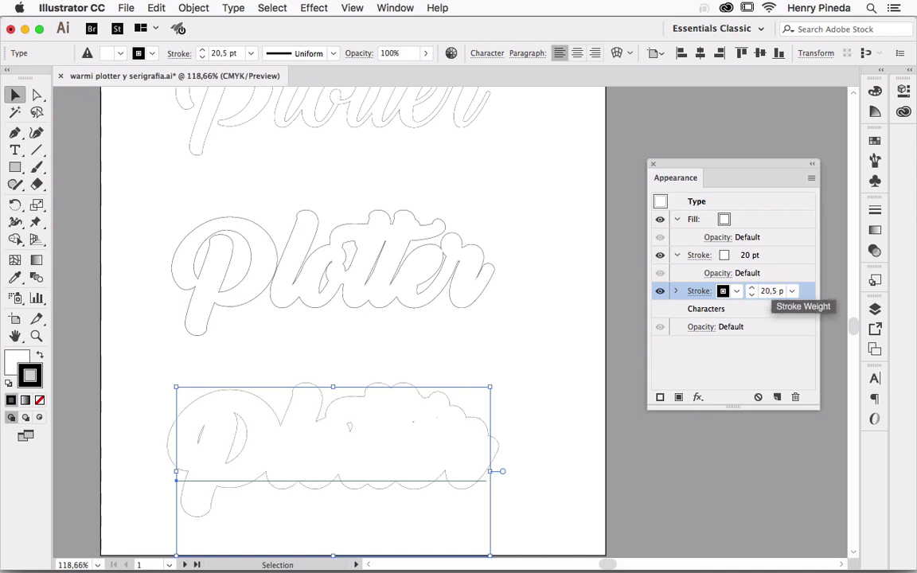
{"action": "left_click", "coordinate": [615, 282]}
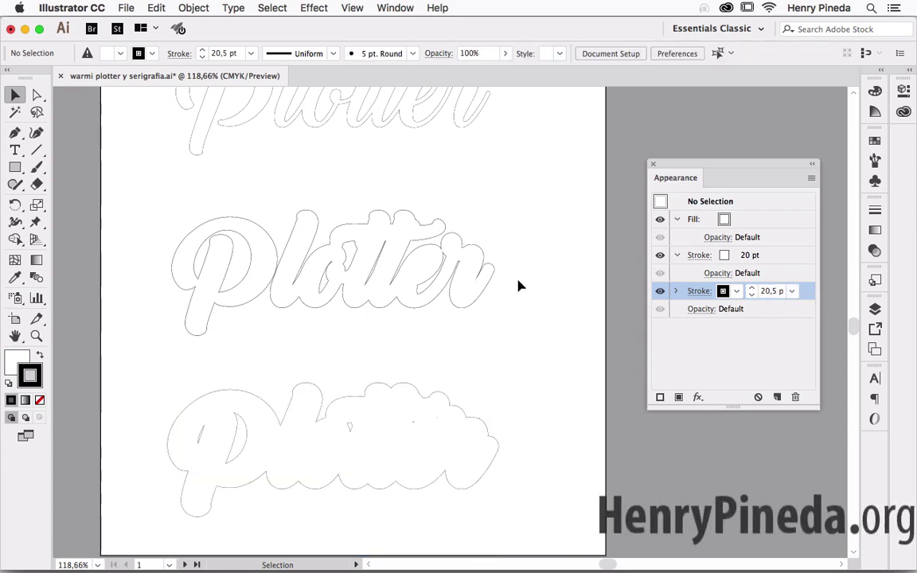
Step: Fit the whole artboard in the window to view all four Plotter versions
{"action": "key", "text": "super+0"}
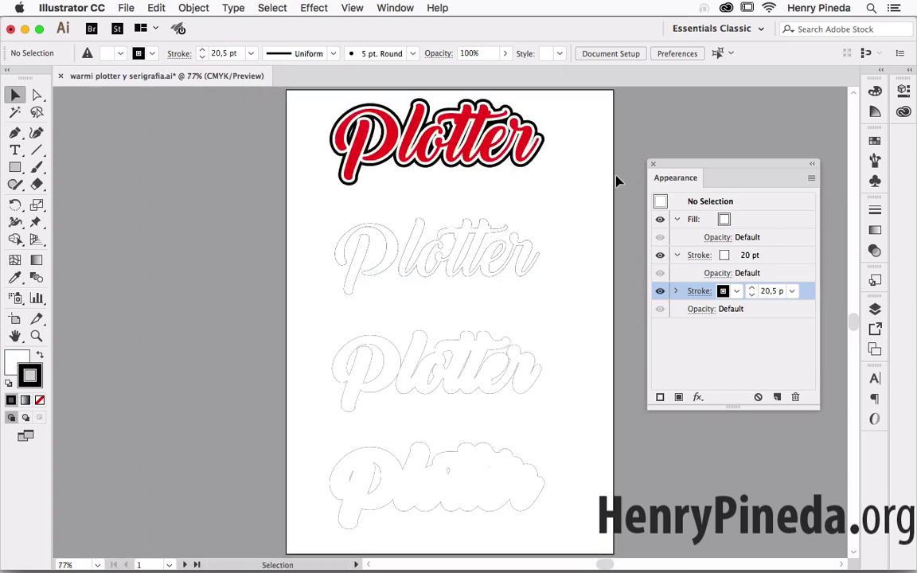